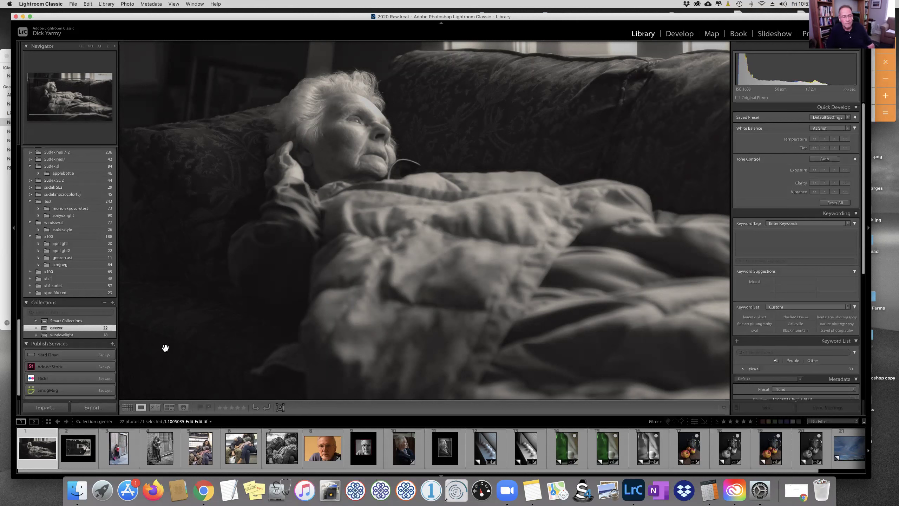
# Review the geezer collection's photos one by one at full-image size, from mannu.jpg through stamp.jpg, comparing the color and black-and-white versions
pyautogui.click(80, 447)
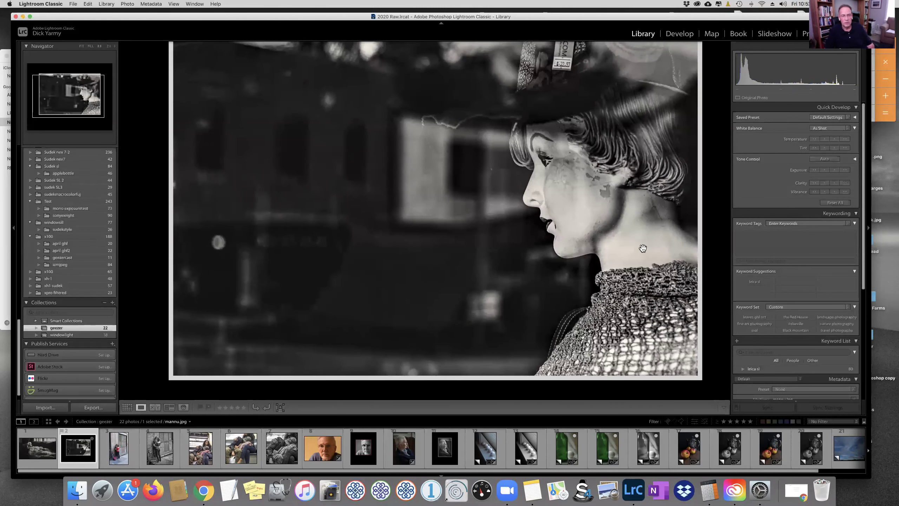
pyautogui.click(658, 244)
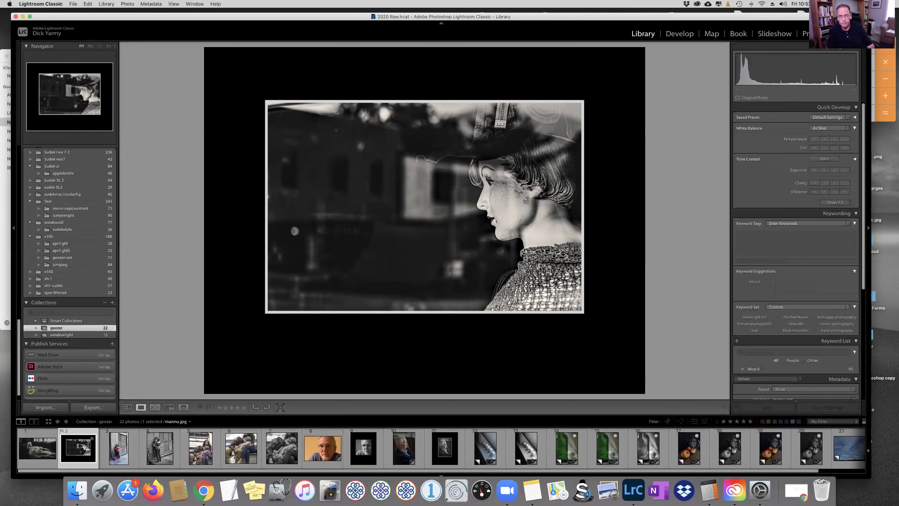
pyautogui.press('Right')
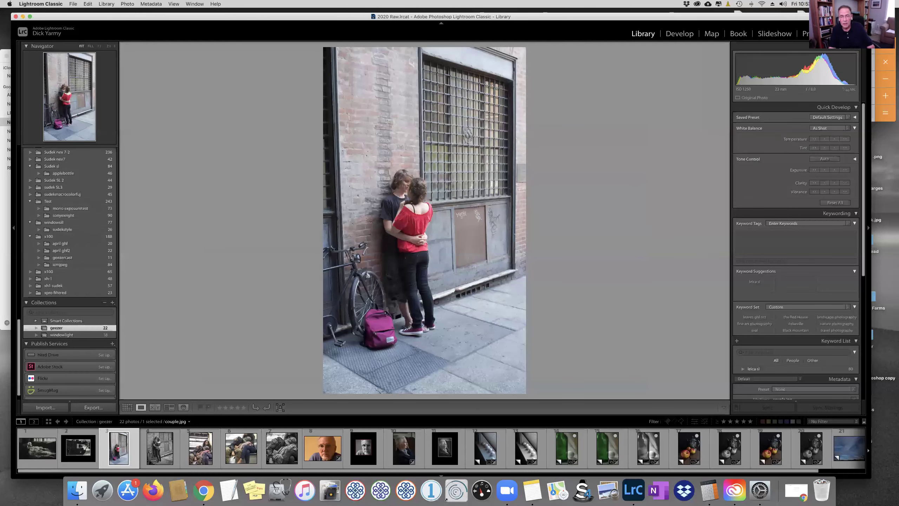
pyautogui.press('Right')
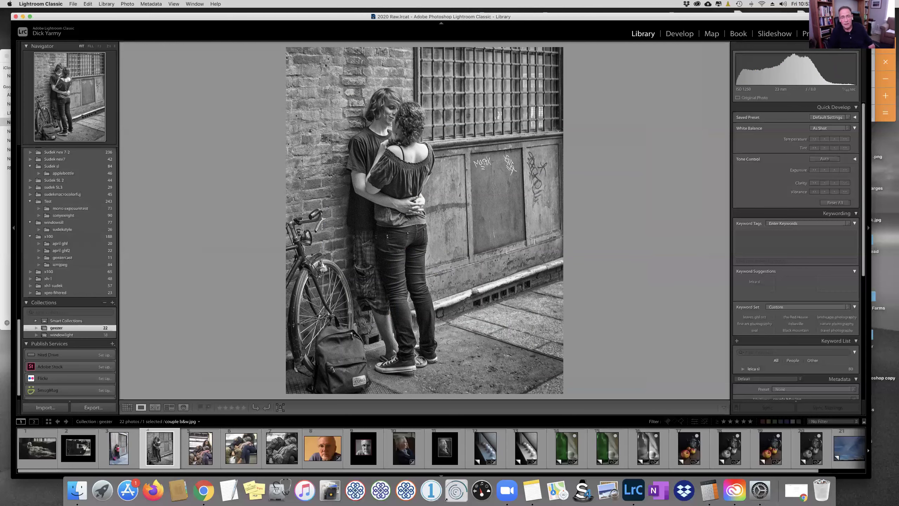
pyautogui.press('Right')
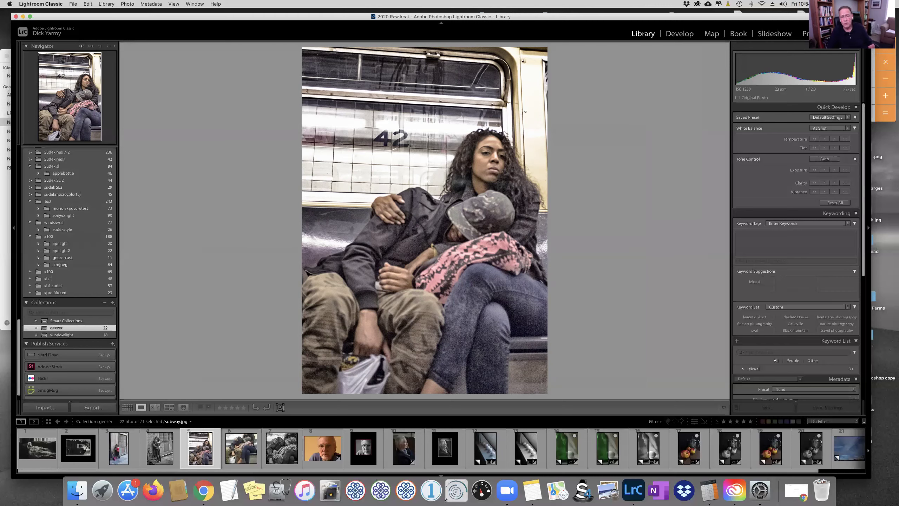
pyautogui.press('Right')
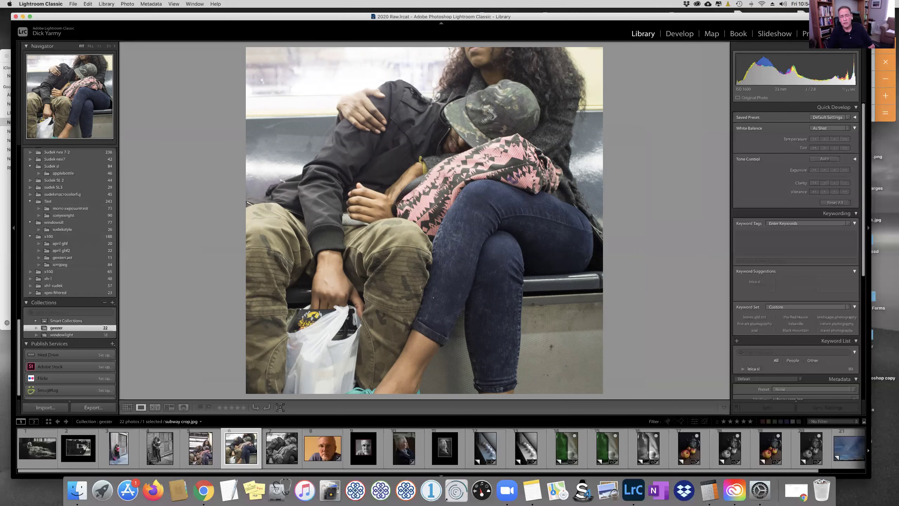
pyautogui.press('Right')
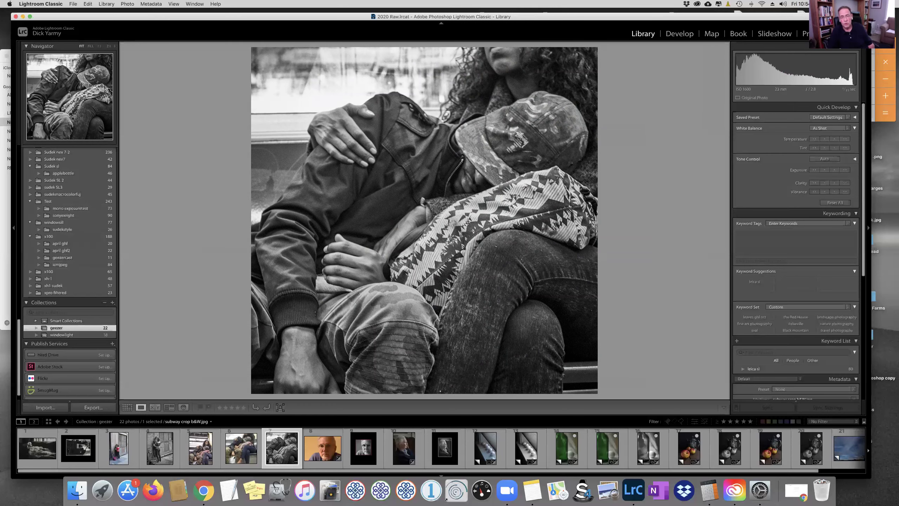
pyautogui.press('Right')
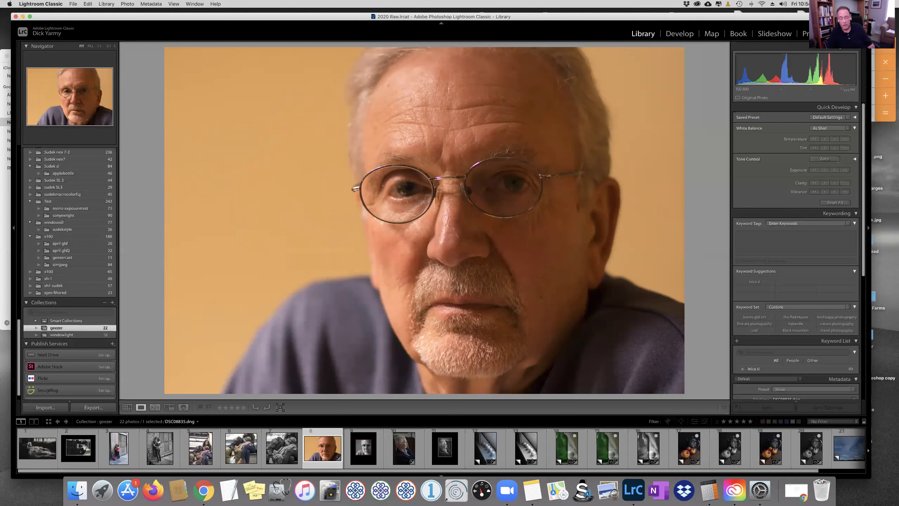
pyautogui.press('Right')
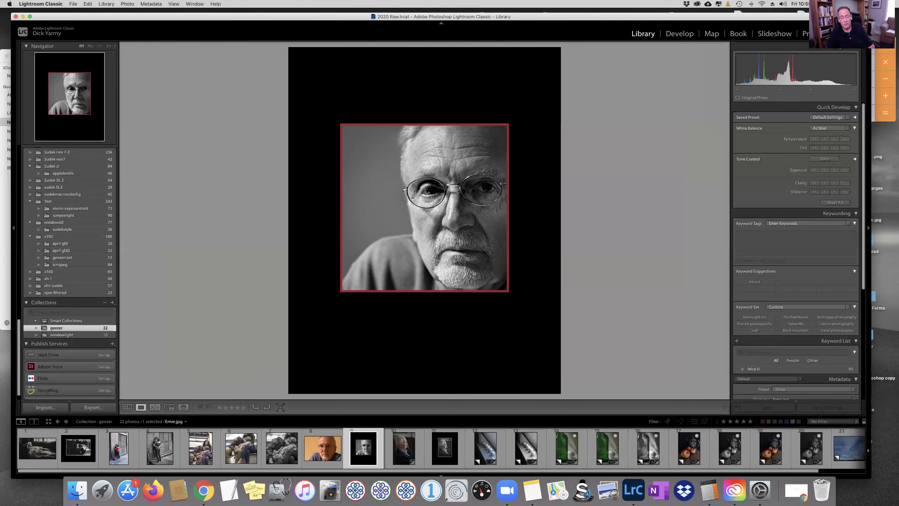
pyautogui.press('Right')
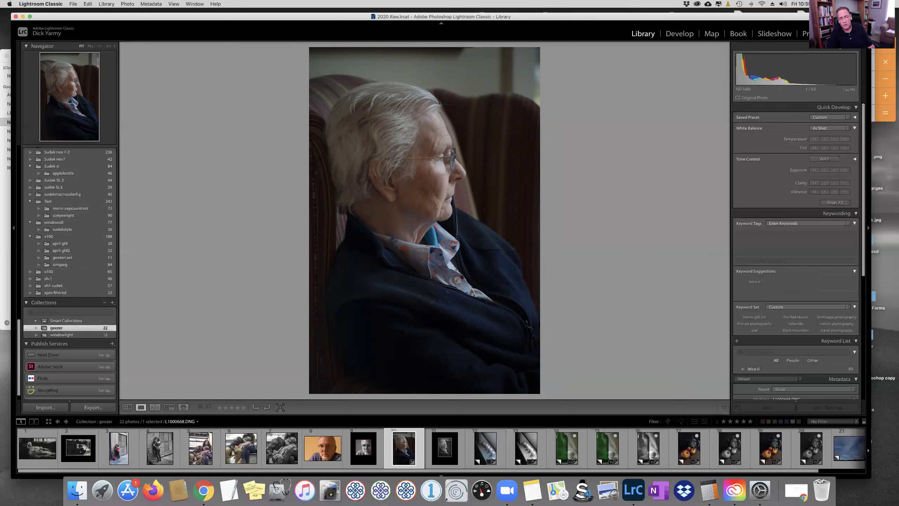
pyautogui.press('Right')
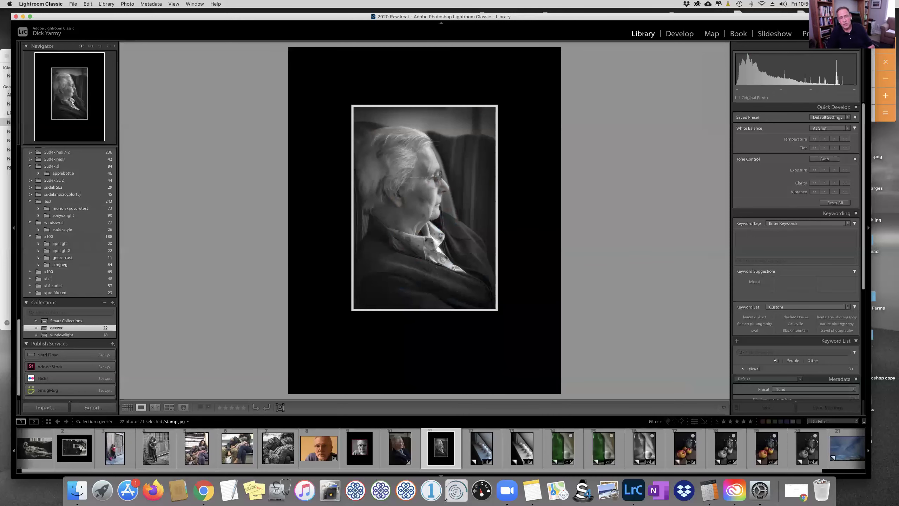
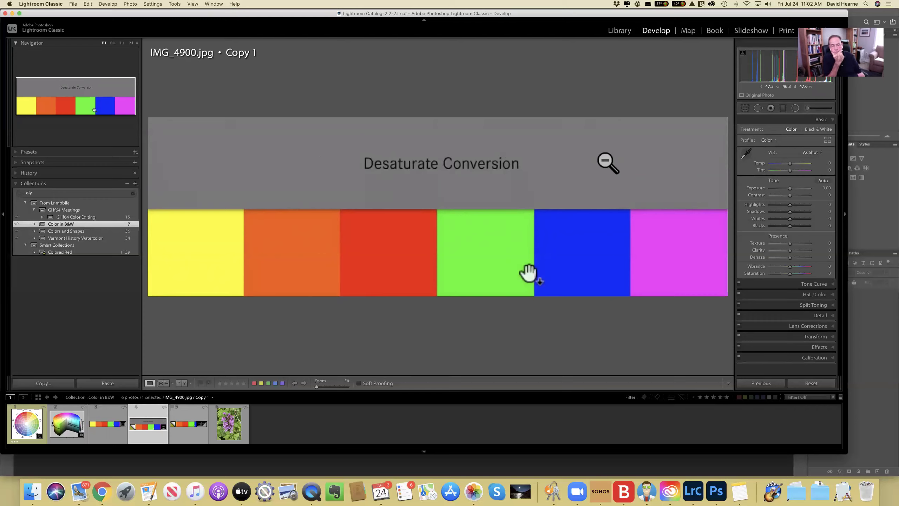
# Open IMG_4900.jpg Copy 4 for cropping and accept the crop around the row of six color blocks
pyautogui.click(200, 433)
pyautogui.press('r')
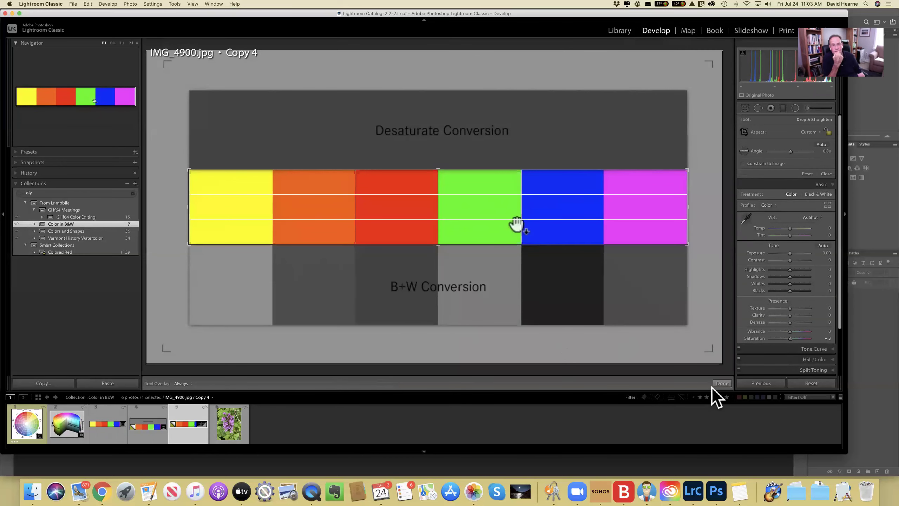
pyautogui.click(721, 383)
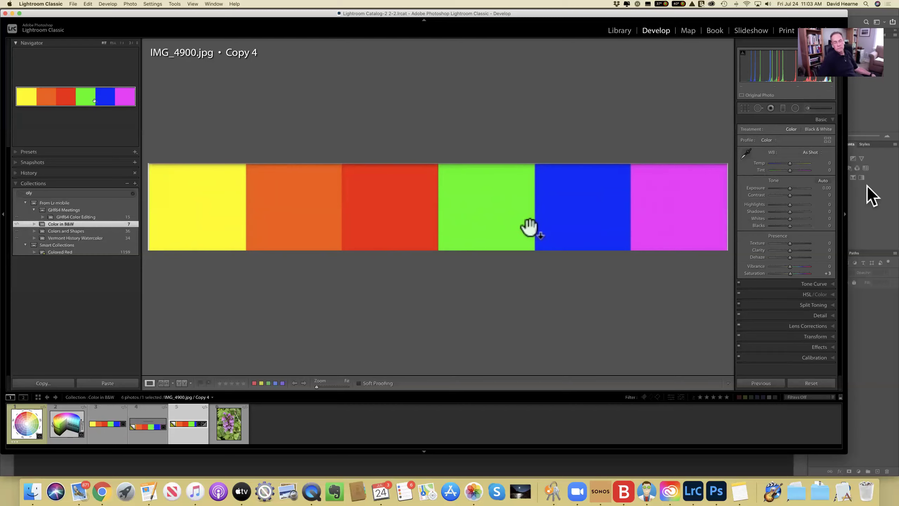
# Convert the color blocks to Black & White, compare them with the original, and lower Blue slightly in the Black & White Mix
pyautogui.click(818, 129)
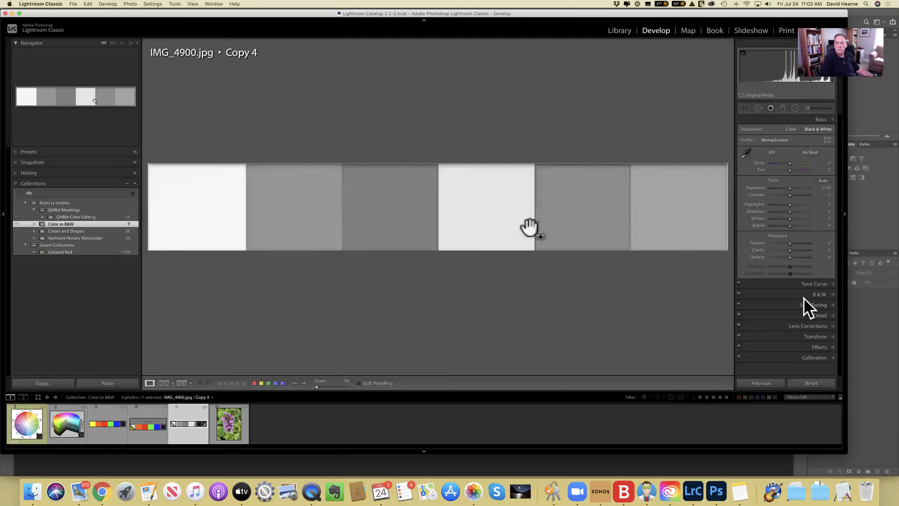
pyautogui.click(832, 294)
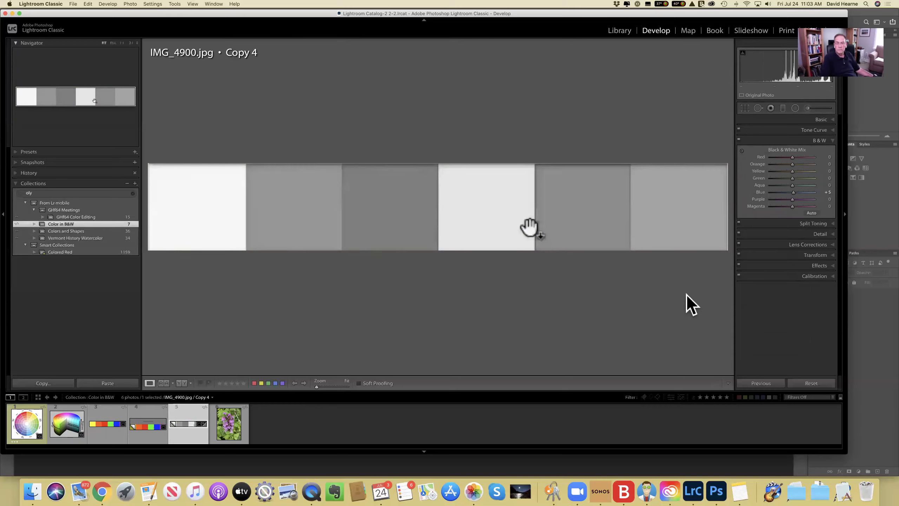
pyautogui.press('\\')
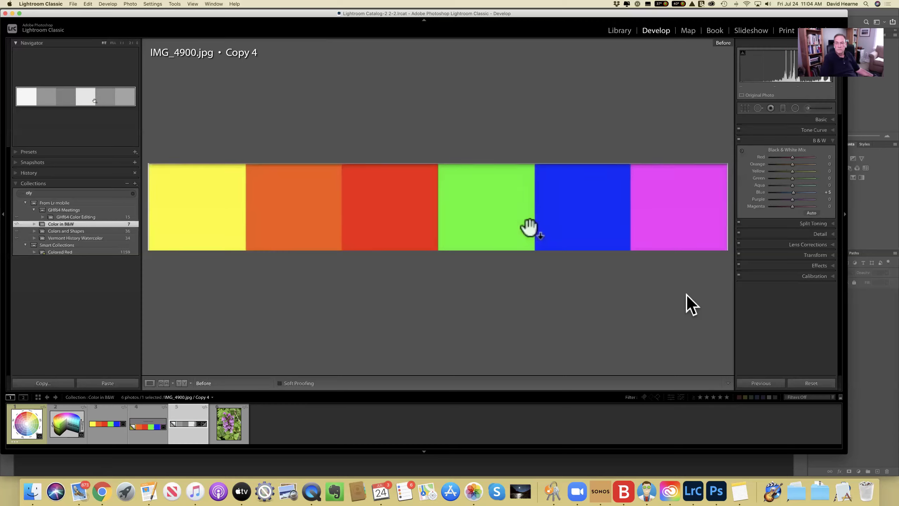
pyautogui.press('\\')
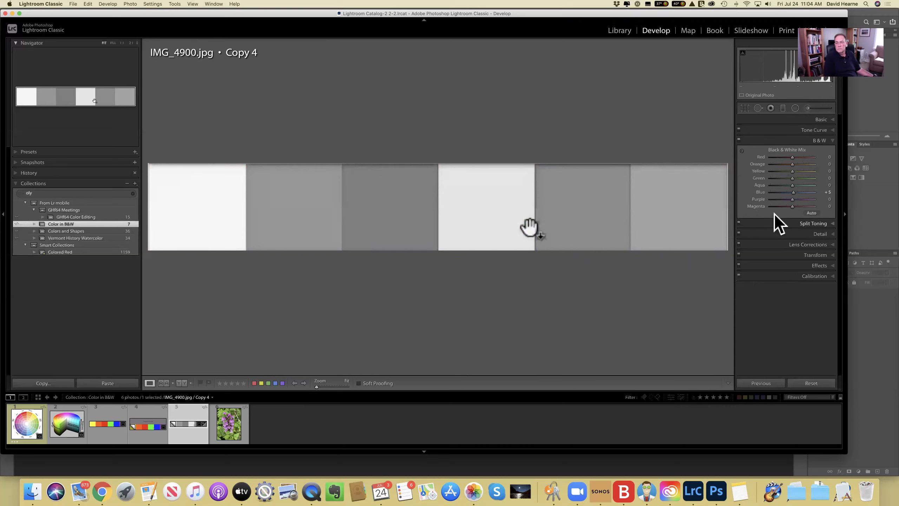
pyautogui.moveTo(793, 192)
pyautogui.mouseDown()
pyautogui.moveTo(784, 193)
pyautogui.moveTo(810, 194)
pyautogui.moveTo(793, 194)
pyautogui.mouseUp()
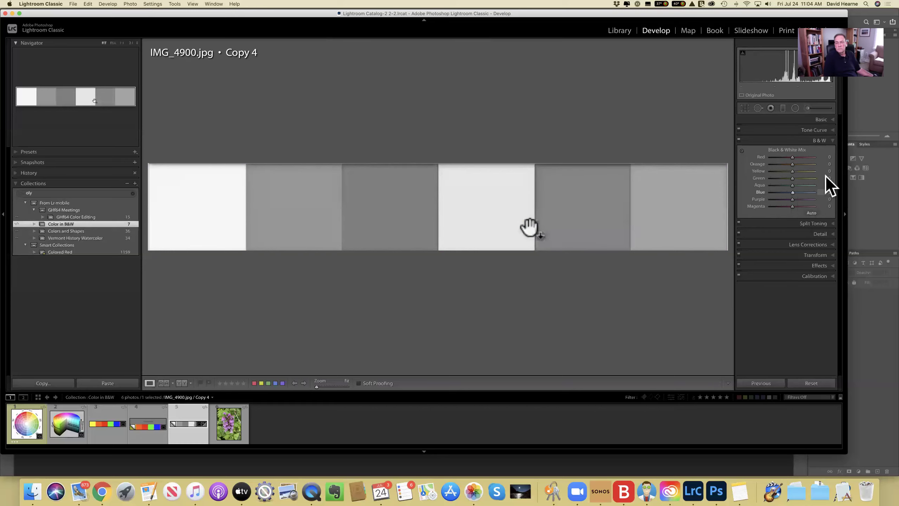
# Switch the color block image's treatment back to Color
pyautogui.click(829, 141)
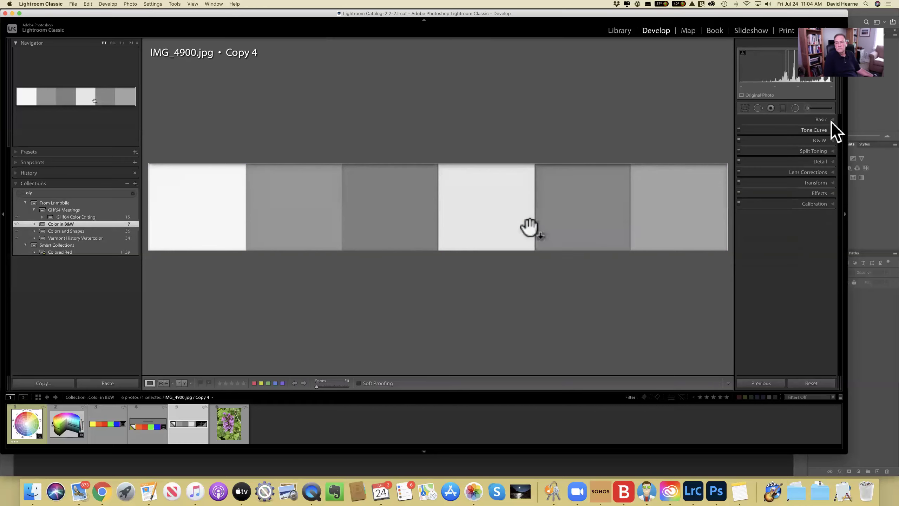
pyautogui.click(799, 120)
pyautogui.click(790, 130)
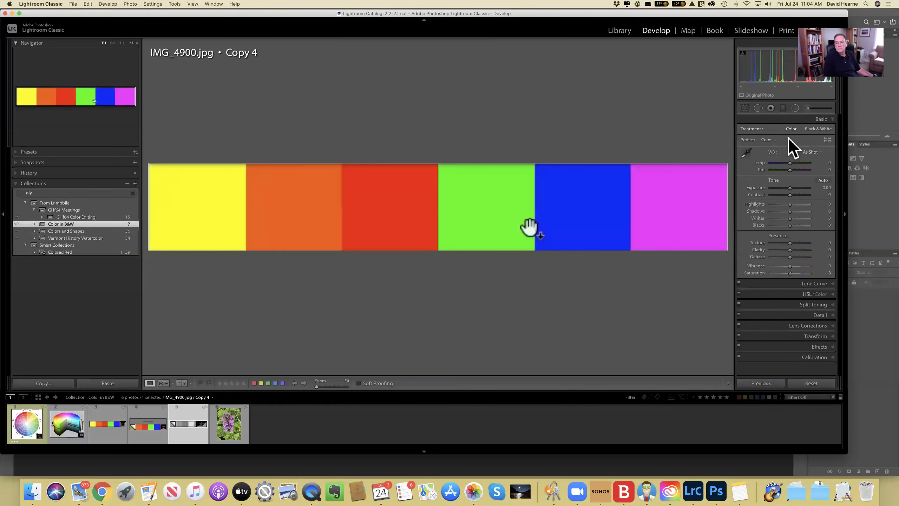
# Lower the color blocks' Blue saturation to -100 in the HSL adjustments, then raise it to +3
pyautogui.click(828, 294)
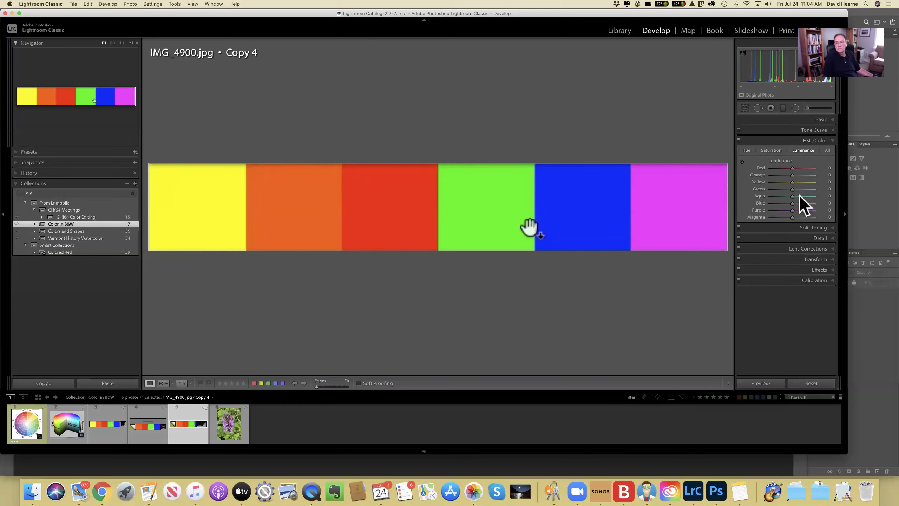
pyautogui.moveTo(792, 204); pyautogui.dragTo(754, 205)
pyautogui.click(770, 150)
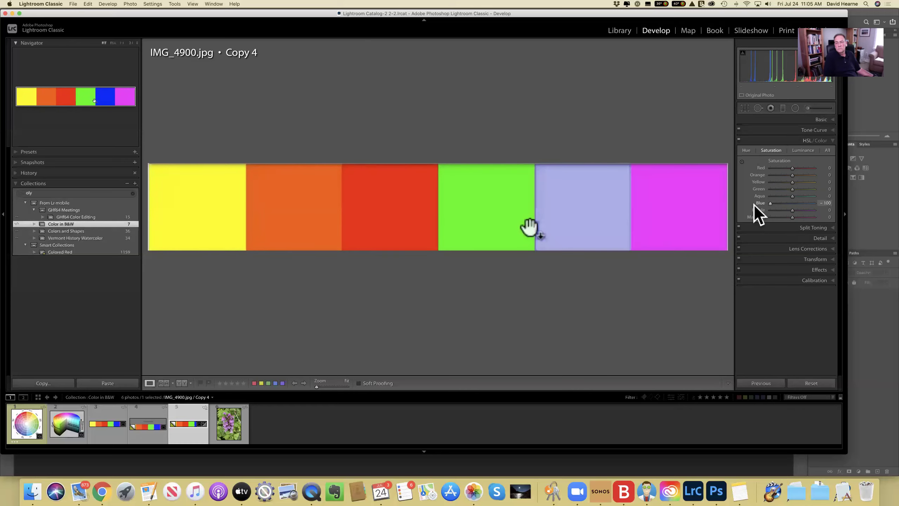
pyautogui.moveTo(768, 207); pyautogui.dragTo(792, 211)
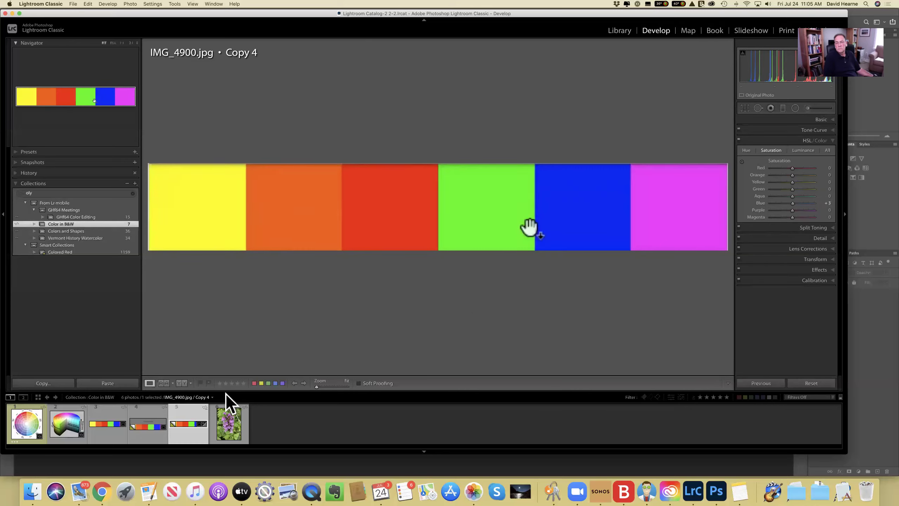
# Set Purple saturation to +1 on the purple flower photo and convert it to Black & White
pyautogui.click(220, 416)
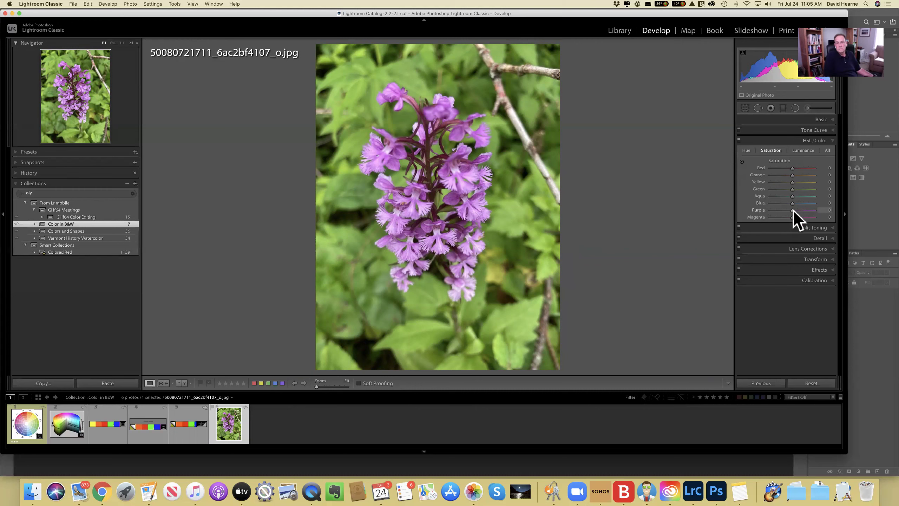
pyautogui.moveTo(793, 210)
pyautogui.mouseDown()
pyautogui.moveTo(804, 210)
pyautogui.moveTo(763, 210)
pyautogui.moveTo(804, 210)
pyautogui.moveTo(792, 210)
pyautogui.mouseUp()
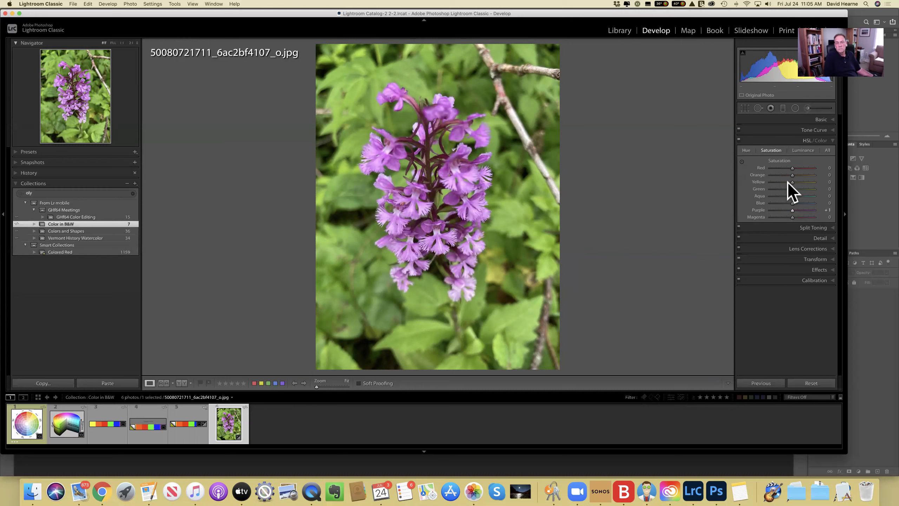
pyautogui.click(834, 120)
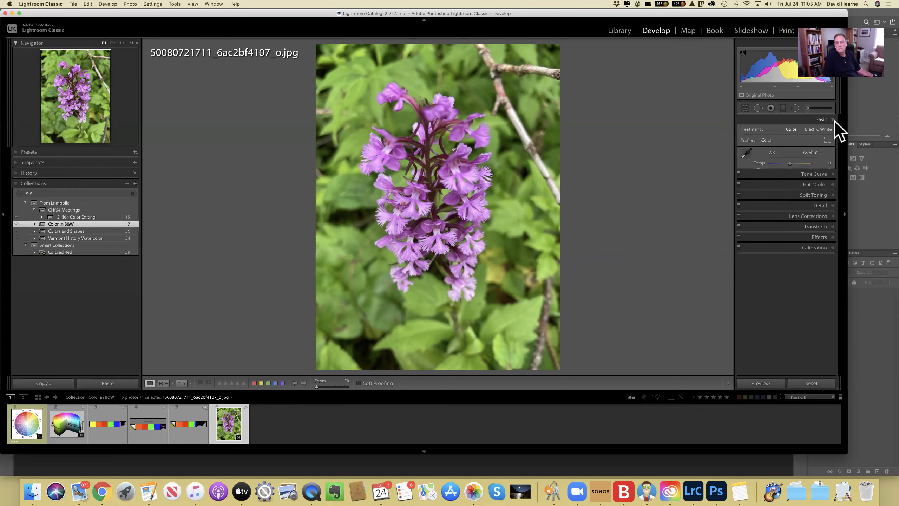
pyautogui.click(818, 129)
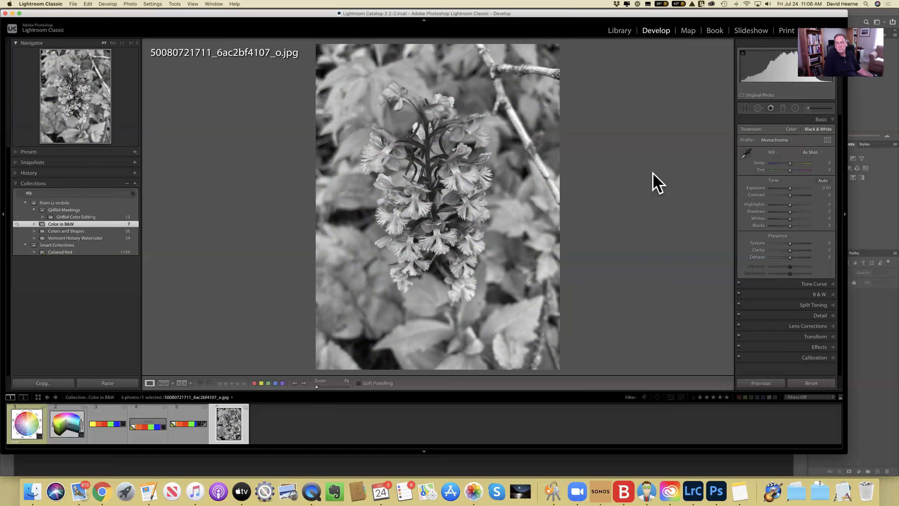
# In the flower photo's Black & White Mix, raise Purple to +34 to lighten the petals and lower Green to about -41 to darken the leaves
pyautogui.click(832, 293)
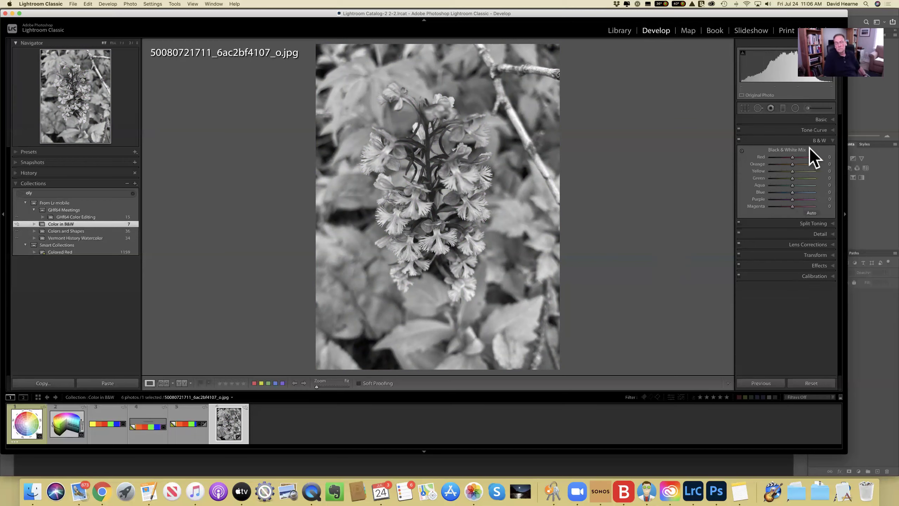
pyautogui.moveTo(792, 199); pyautogui.dragTo(799, 200)
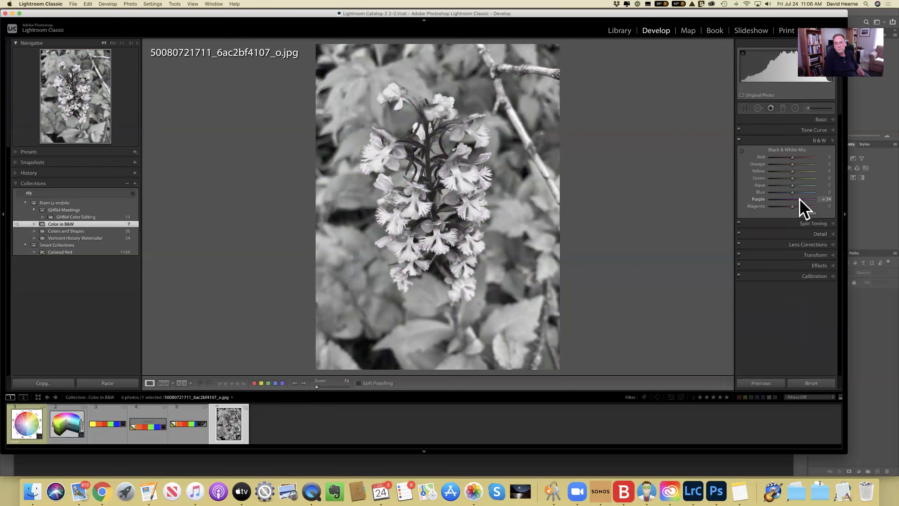
pyautogui.moveTo(792, 178); pyautogui.dragTo(784, 179)
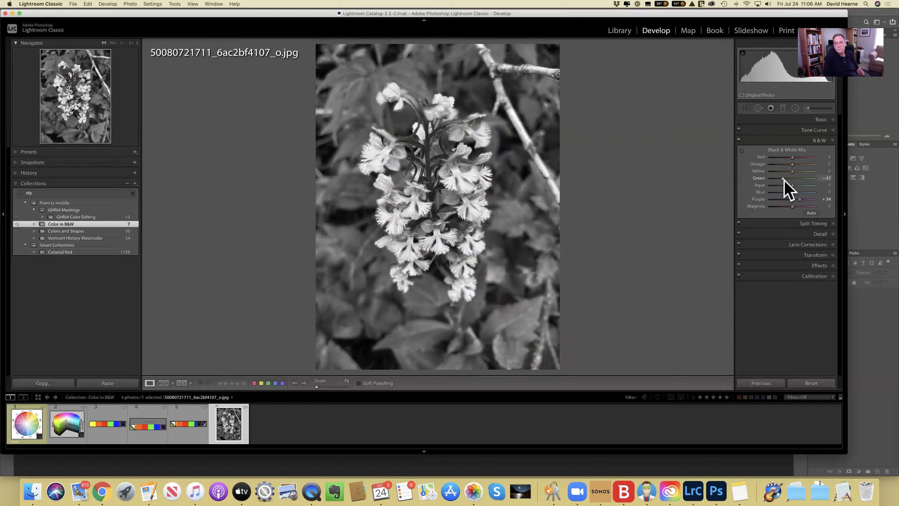
# Try Green at +100 in the flower photo's Black & White Mix, then set Green to +4 and Purple to -1
pyautogui.moveTo(784, 179); pyautogui.dragTo(816, 181)
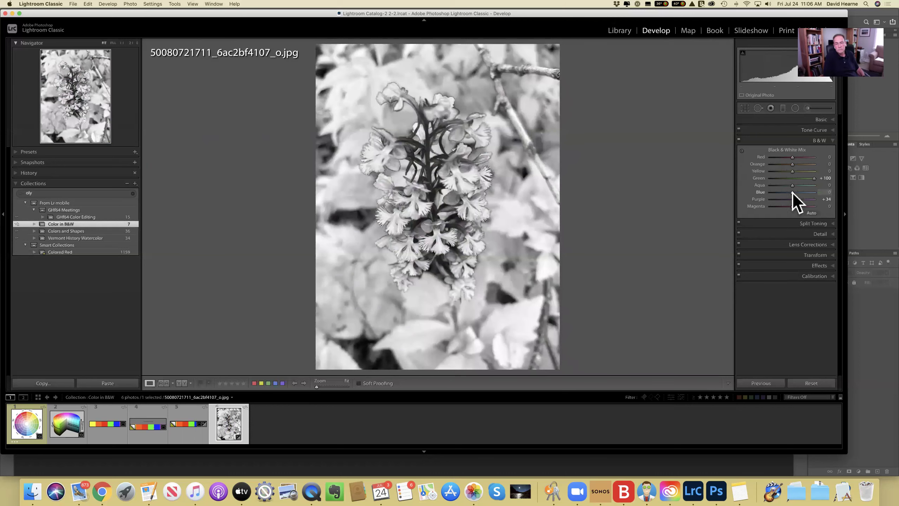
pyautogui.moveTo(799, 200); pyautogui.dragTo(792, 179)
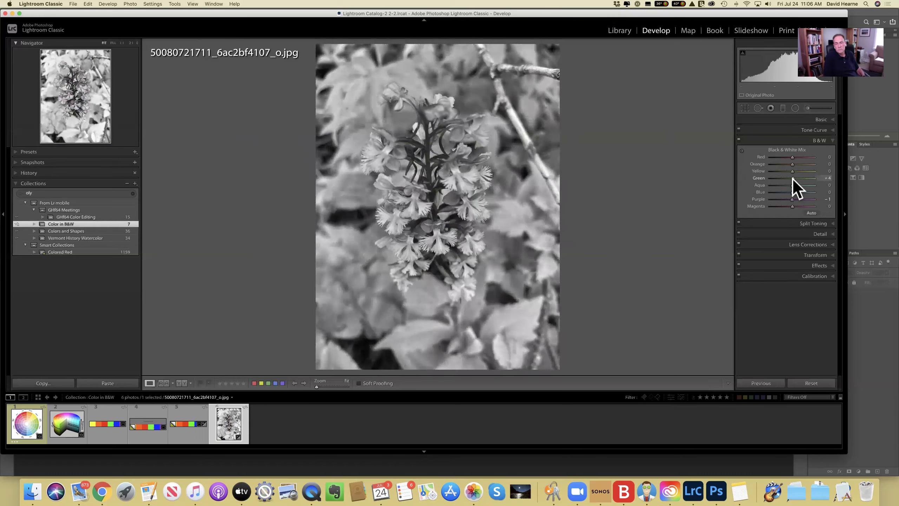
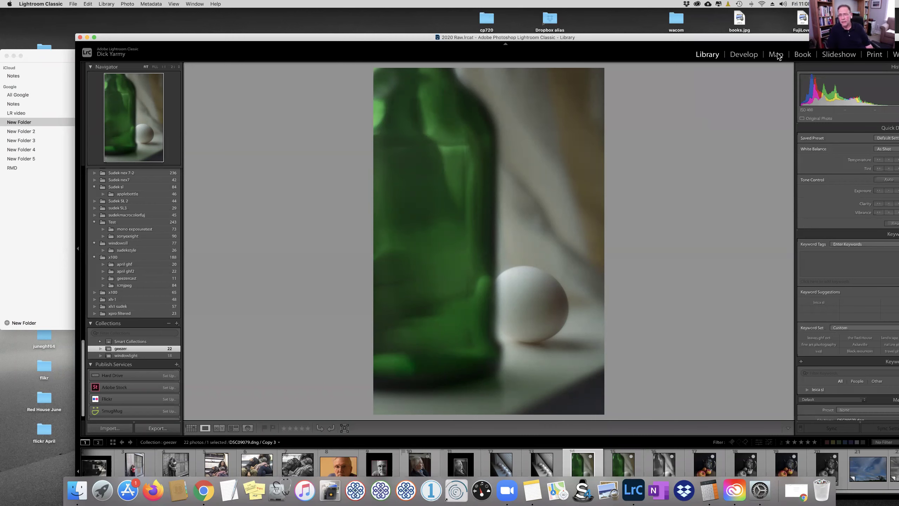
# Open the green bottle and egg photo in the Develop module and convert it to Black & White
pyautogui.moveTo(736, 37); pyautogui.dragTo(667, 44)
pyautogui.click(684, 56)
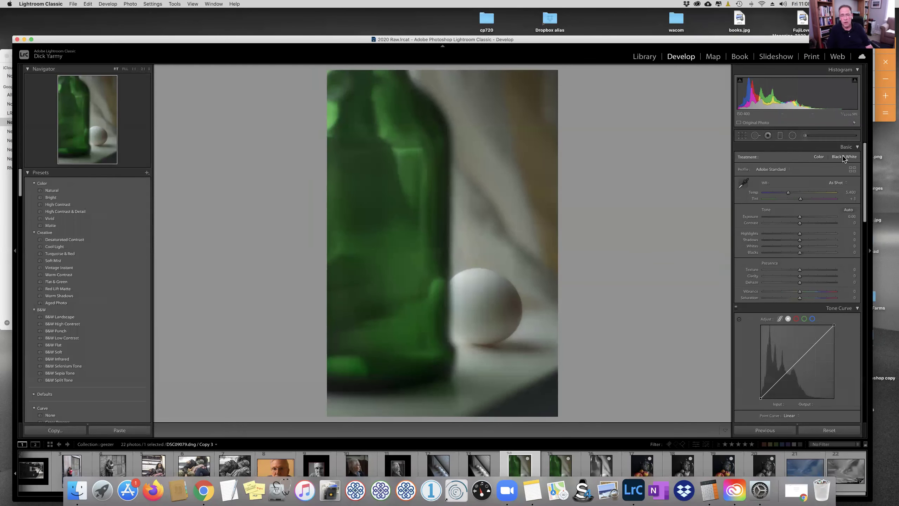
pyautogui.click(843, 156)
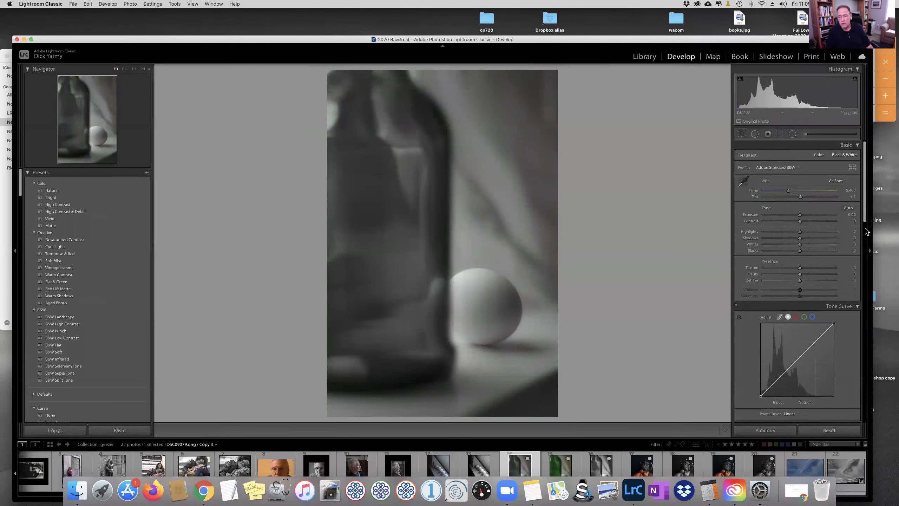
# In the bottle photo's Black & White Mix, set Green to +69, Aqua to +41 and Blue to -5
pyautogui.scroll(-8, 866, 231)
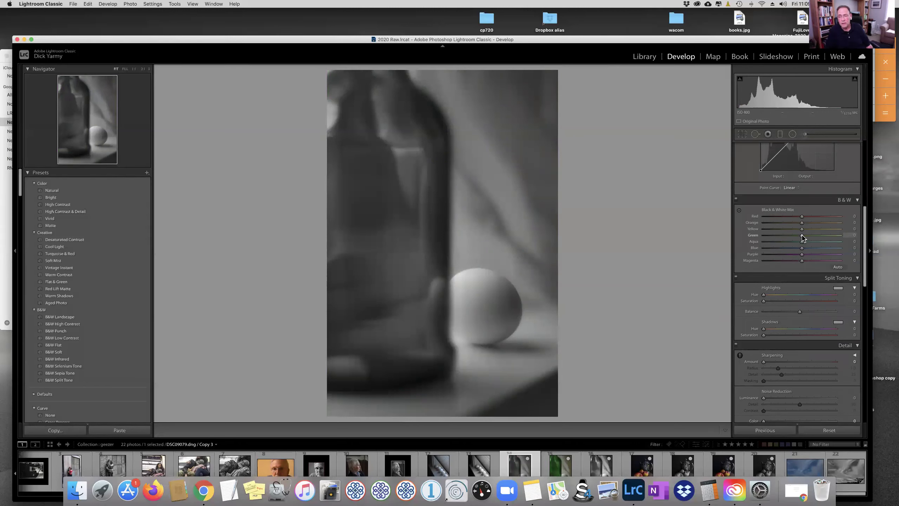
pyautogui.moveTo(802, 236); pyautogui.dragTo(828, 238)
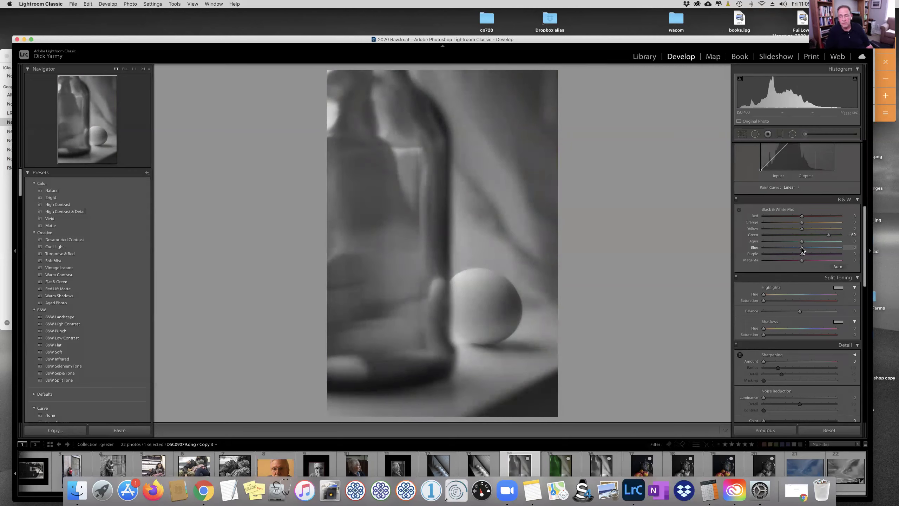
pyautogui.moveTo(802, 248)
pyautogui.mouseDown()
pyautogui.moveTo(787, 249)
pyautogui.moveTo(819, 245)
pyautogui.moveTo(803, 244)
pyautogui.mouseUp()
# Set the bottle photo's Contrast to +22, Texture to +30, Clarity to +47 and Dehaze to -1
pyautogui.scroll(8, 802, 243)
pyautogui.scroll(1, 809, 245)
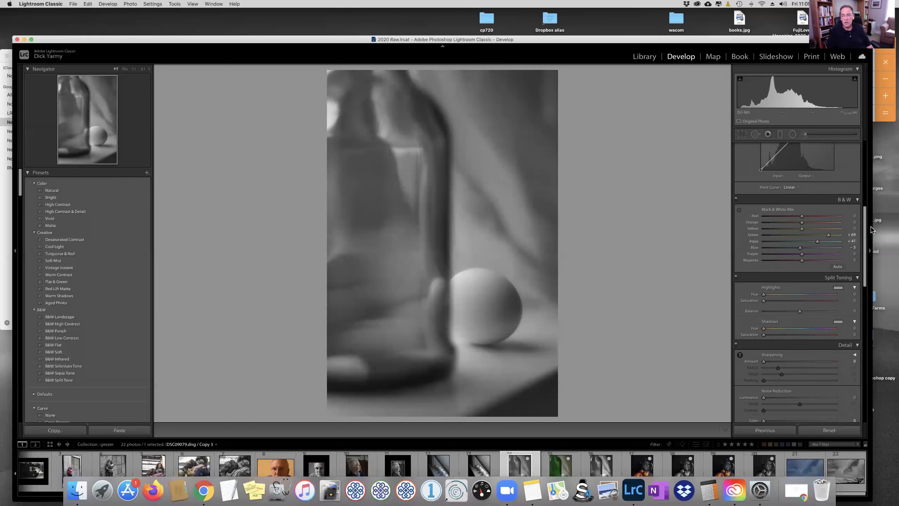
pyautogui.moveTo(863, 236); pyautogui.dragTo(864, 176)
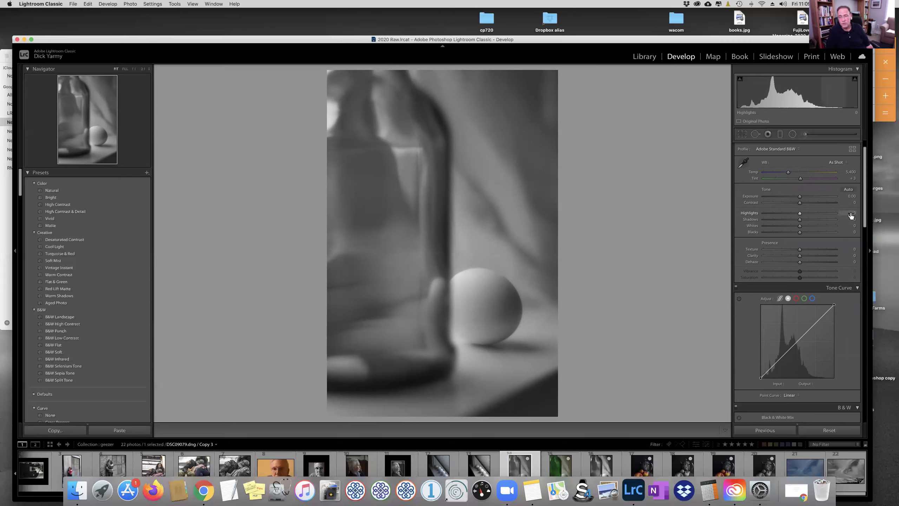
pyautogui.moveTo(799, 206)
pyautogui.mouseDown()
pyautogui.moveTo(813, 205)
pyautogui.moveTo(791, 207)
pyautogui.moveTo(806, 207)
pyautogui.mouseUp()
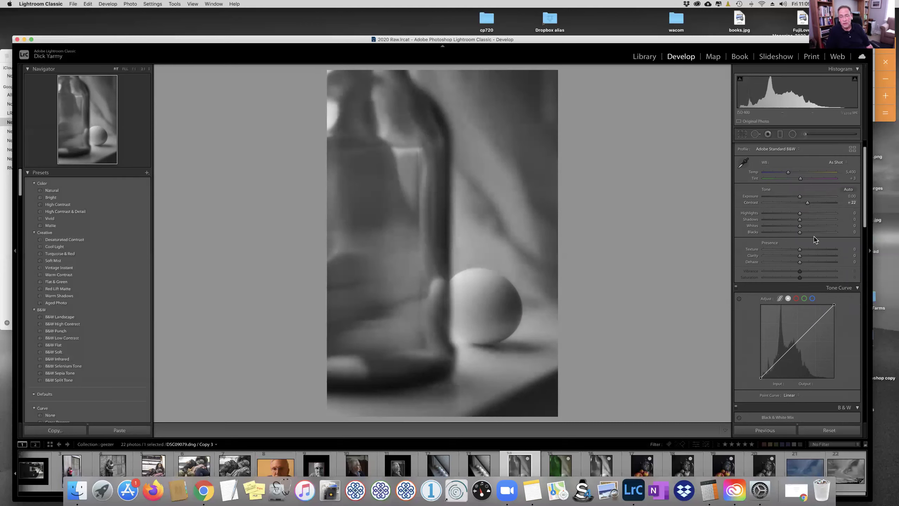
pyautogui.scroll(-1, 814, 237)
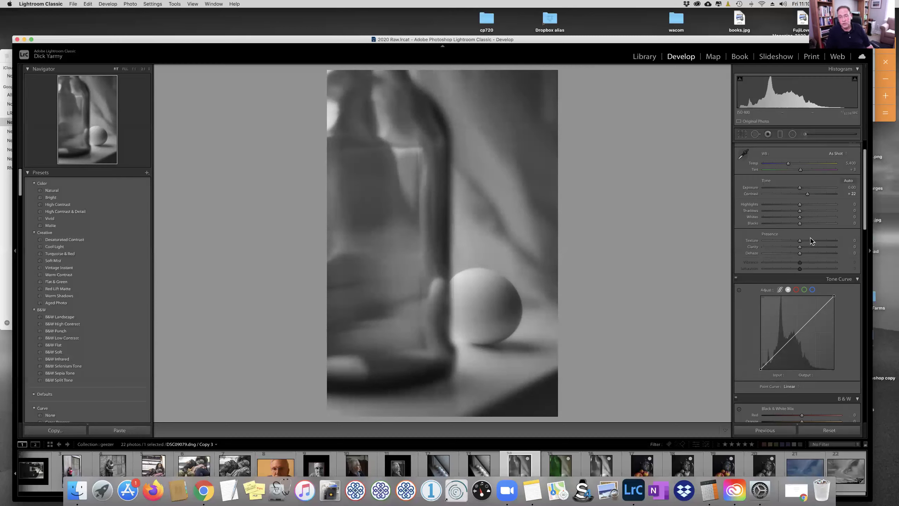
pyautogui.moveTo(800, 243)
pyautogui.mouseDown()
pyautogui.moveTo(827, 245)
pyautogui.moveTo(811, 245)
pyautogui.mouseUp()
pyautogui.moveTo(799, 250)
pyautogui.mouseDown()
pyautogui.moveTo(810, 249)
pyautogui.moveTo(803, 257)
pyautogui.mouseUp()
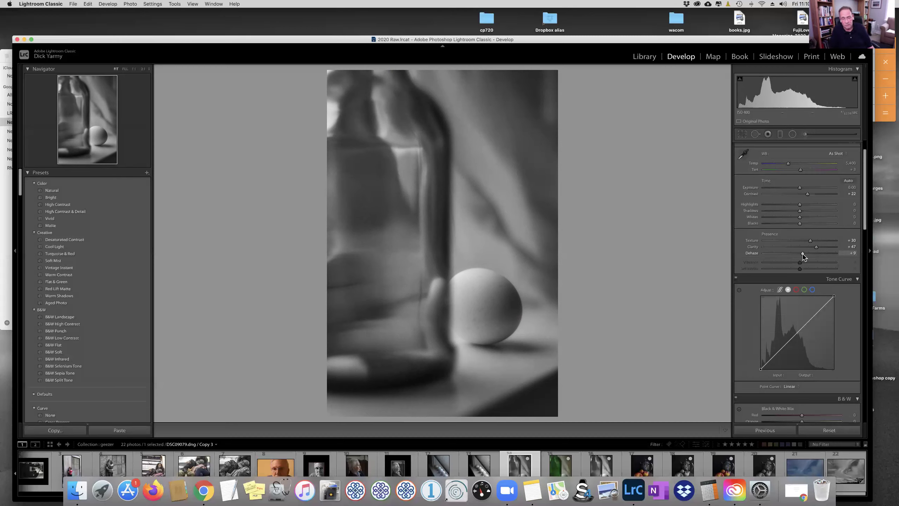
pyautogui.moveTo(803, 256); pyautogui.dragTo(800, 256)
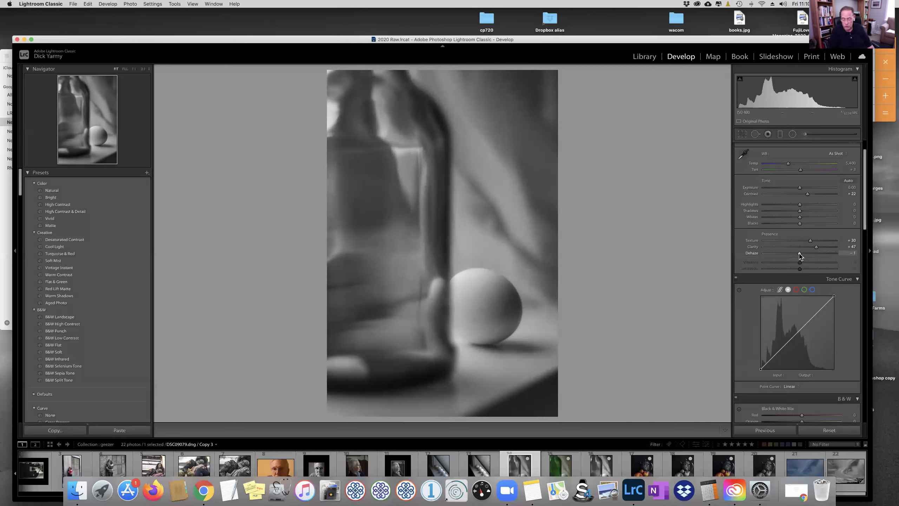
# Find the other versions of the bottle photo and compare the color copy with the edited black-and-white copy
pyautogui.press('Left')
pyautogui.press('Left')
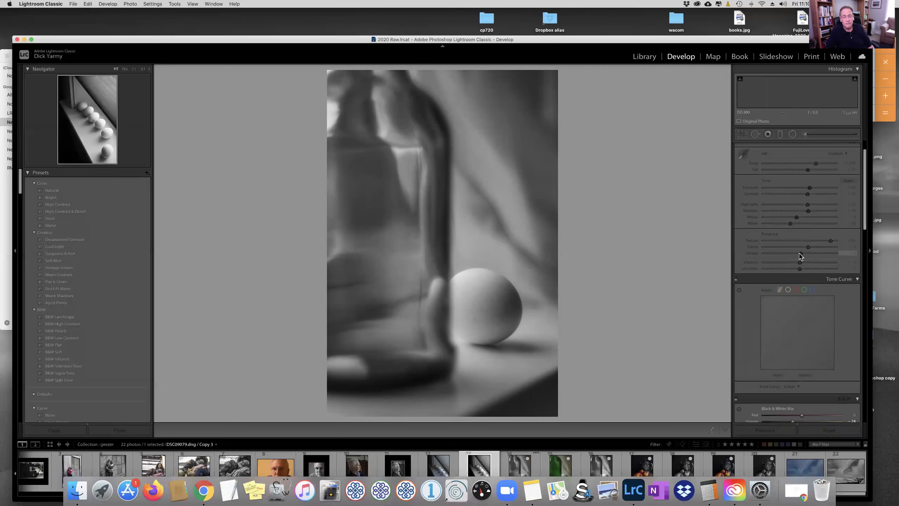
pyautogui.press('Left')
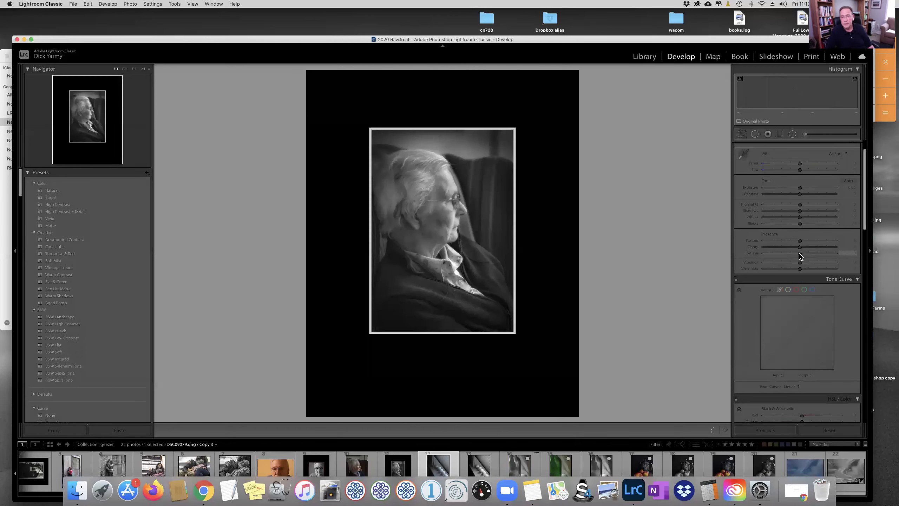
pyautogui.press('Left')
pyautogui.press('Left')
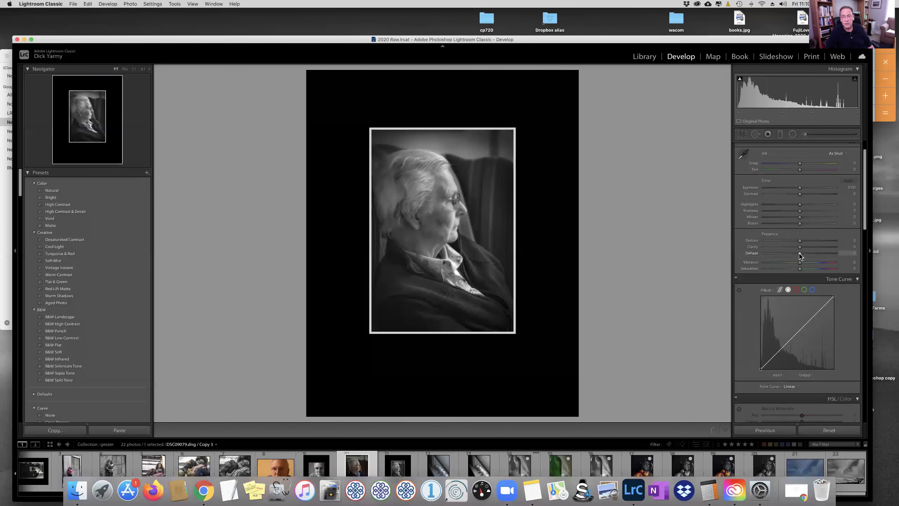
pyautogui.press('Left')
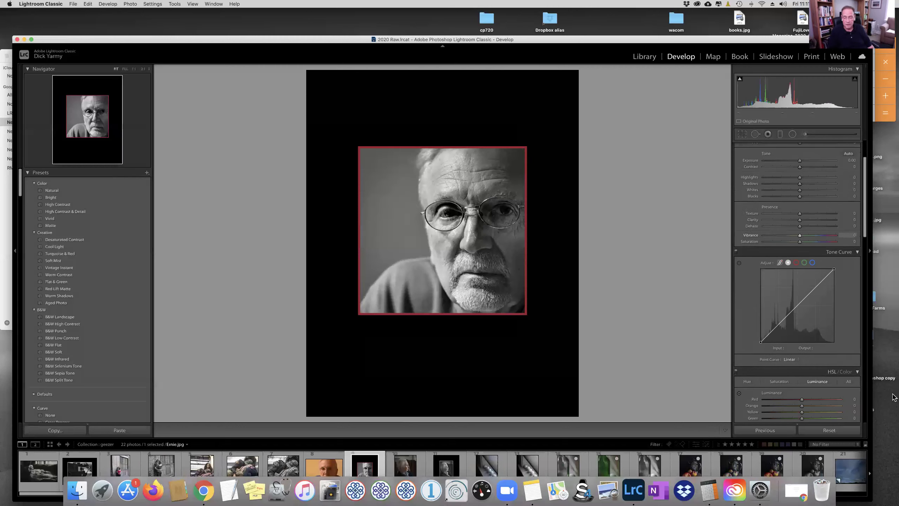
pyautogui.scroll(-3, 779, 389)
pyautogui.click(608, 466)
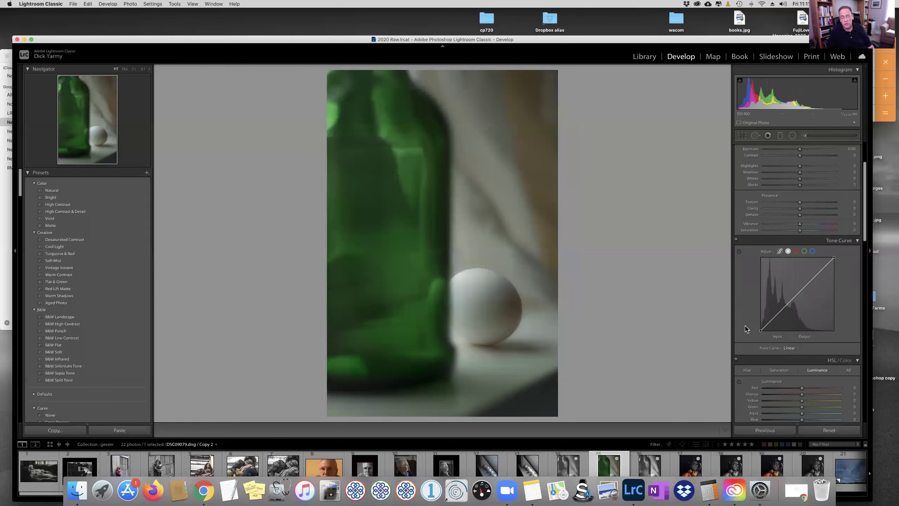
pyautogui.click(649, 462)
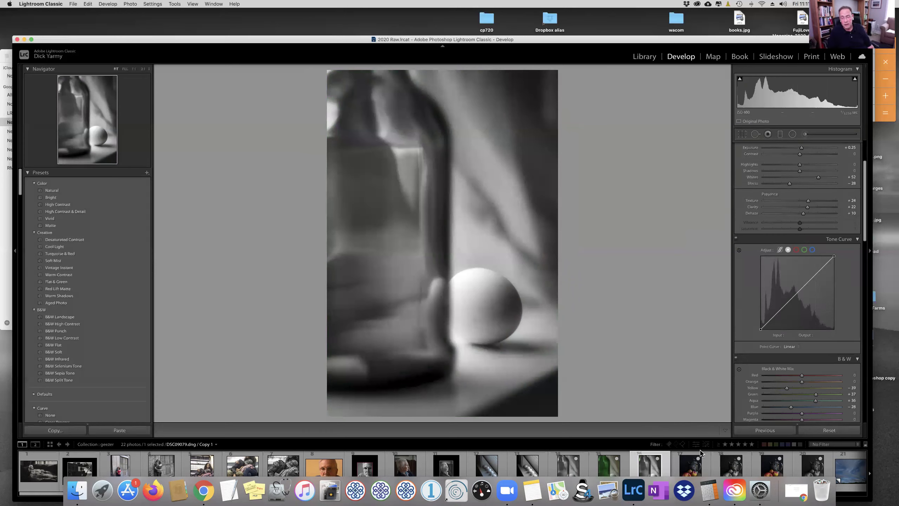
# Select the color photo of the apples and metal pot and convert it to Black & White
pyautogui.click(692, 466)
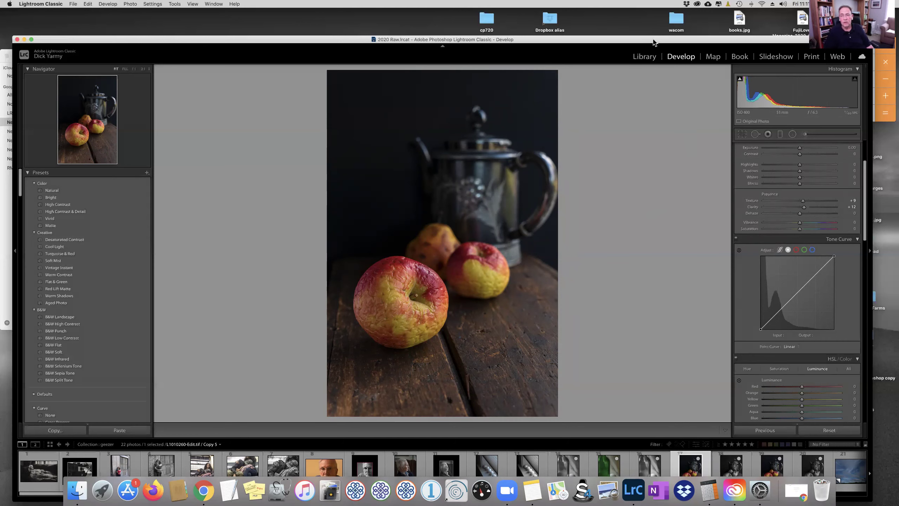
pyautogui.moveTo(651, 39); pyautogui.dragTo(648, 25)
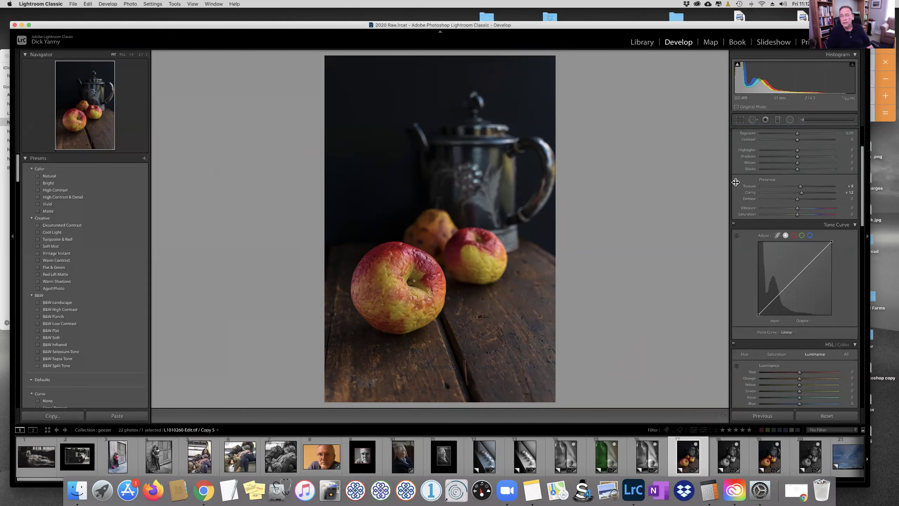
pyautogui.moveTo(862, 180); pyautogui.dragTo(863, 150)
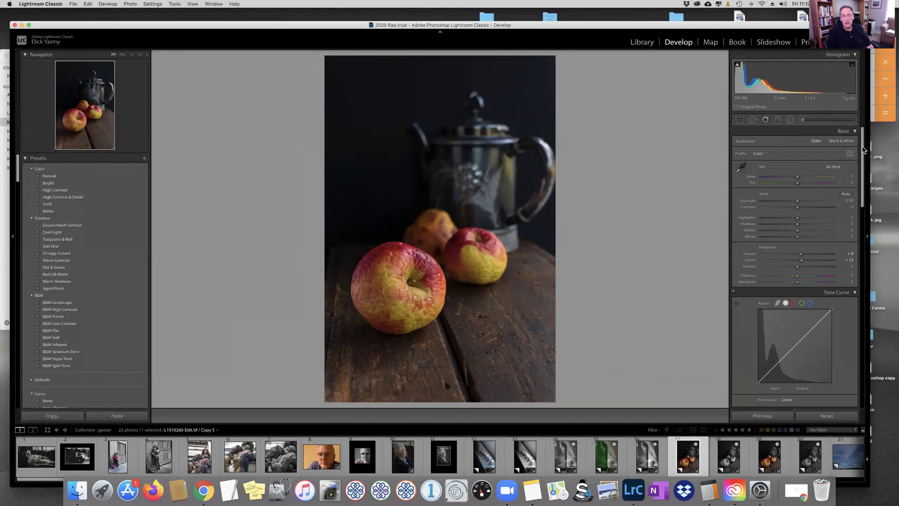
pyautogui.click(845, 141)
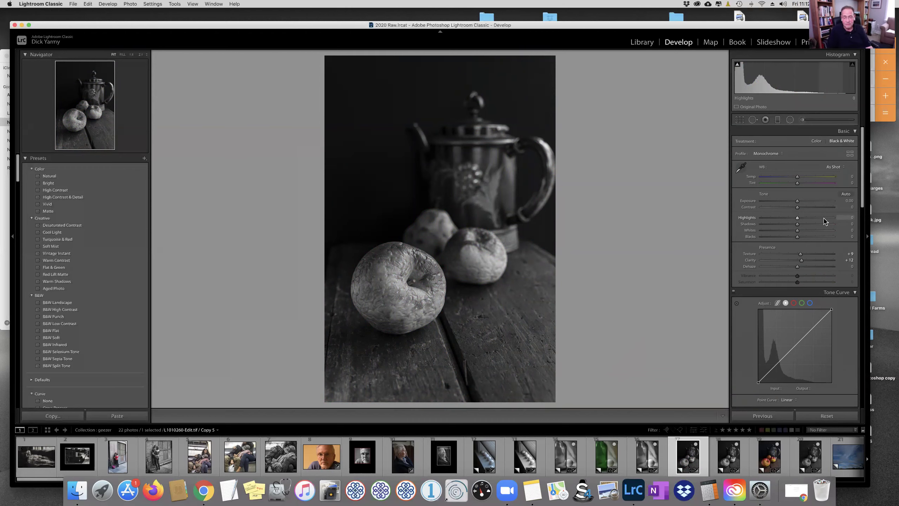
# In the apple photo's Black & White Mix, set Red to -3, Orange to -4, Yellow to +12, Aqua to +26 and Blue to +90
pyautogui.scroll(-6, 814, 248)
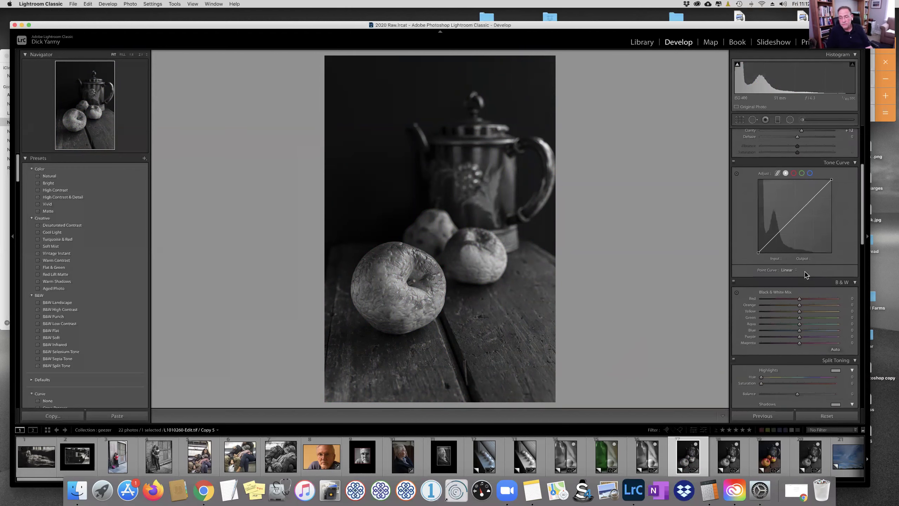
pyautogui.scroll(-2, 805, 274)
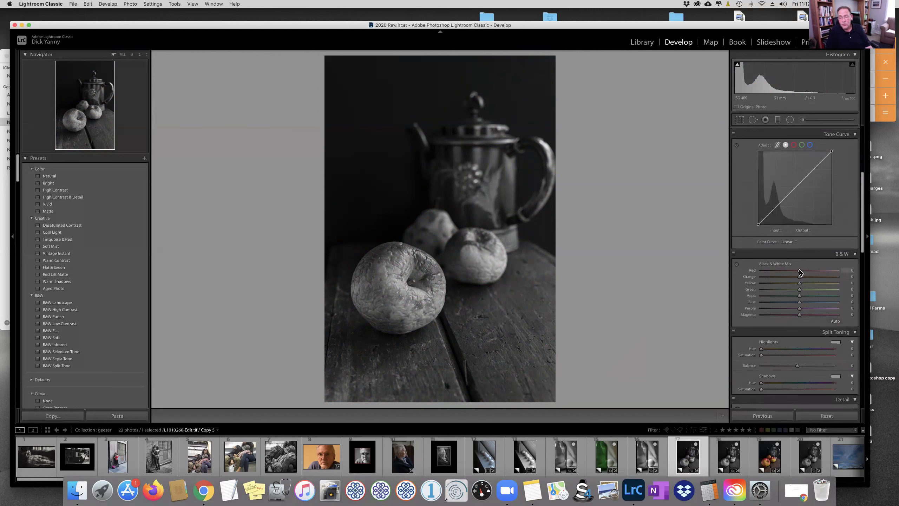
pyautogui.moveTo(799, 272); pyautogui.dragTo(800, 271)
pyautogui.moveTo(813, 280); pyautogui.dragTo(799, 279)
pyautogui.moveTo(803, 283); pyautogui.dragTo(798, 271)
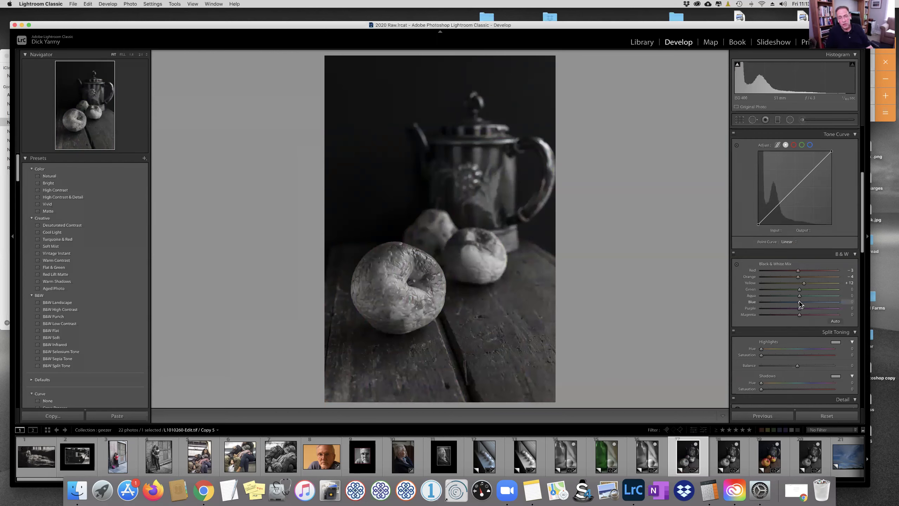
pyautogui.moveTo(799, 301); pyautogui.dragTo(833, 303)
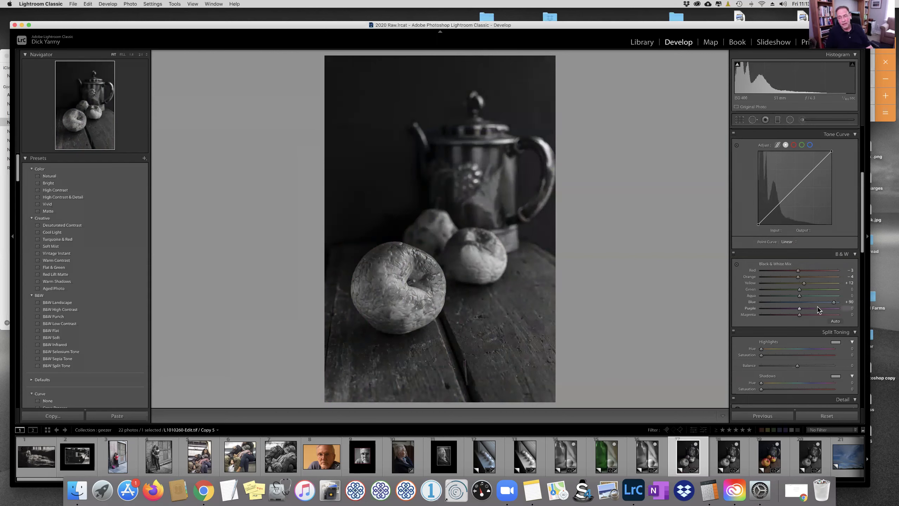
pyautogui.moveTo(799, 297); pyautogui.dragTo(808, 297)
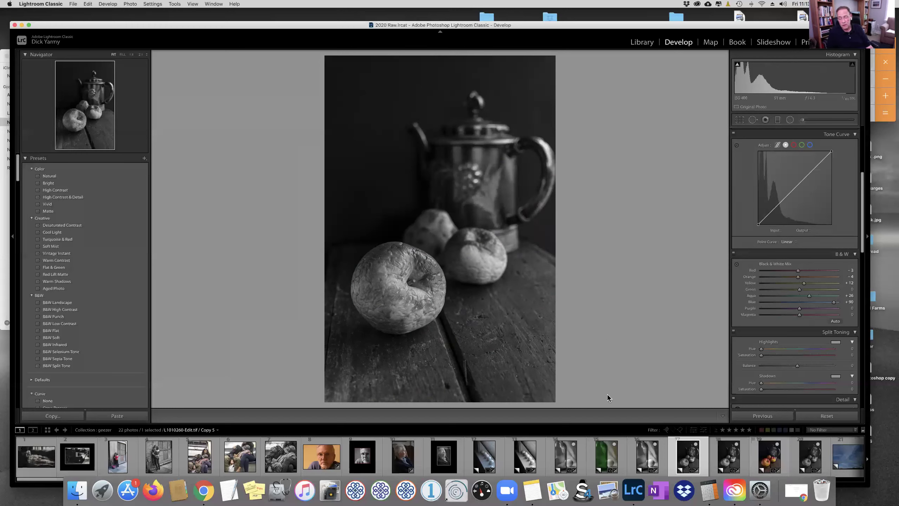
# Compare the new apple conversion with the other two black-and-white copies of the same photo
pyautogui.click(808, 457)
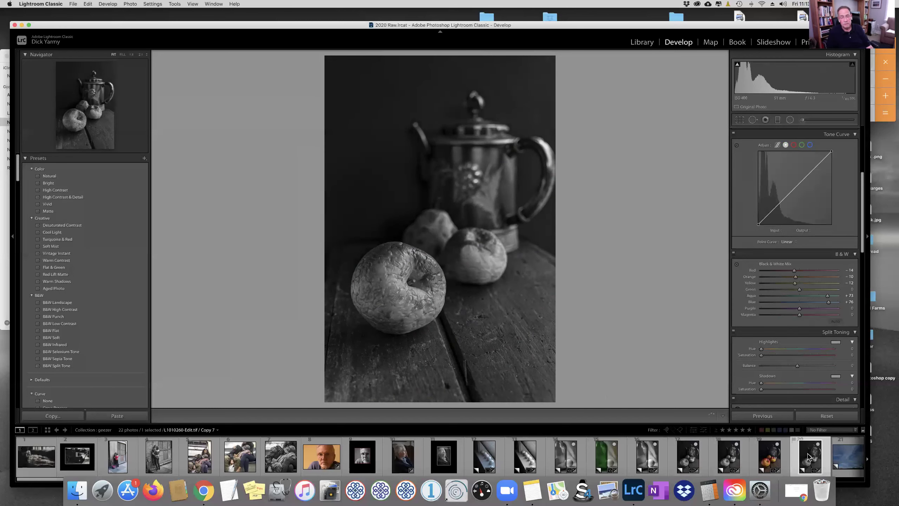
pyautogui.click(728, 464)
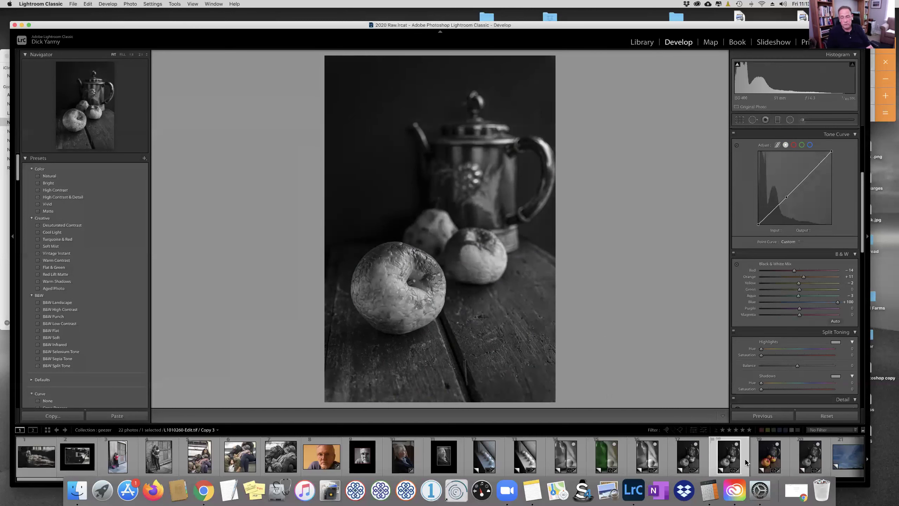
pyautogui.click(696, 462)
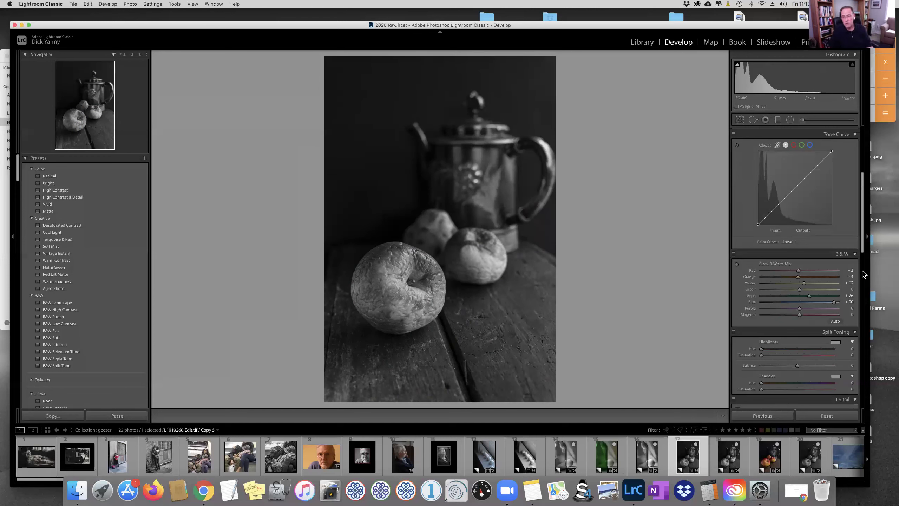
# Convert the cloudy blue sky photo to Black & White and set Blue to +25 in its Black & White Mix
pyautogui.click(847, 459)
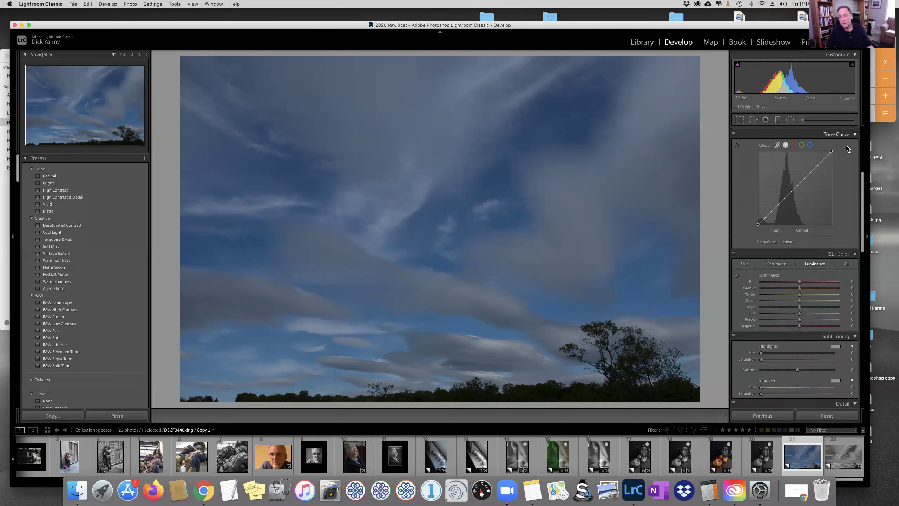
pyautogui.moveTo(863, 182); pyautogui.dragTo(863, 144)
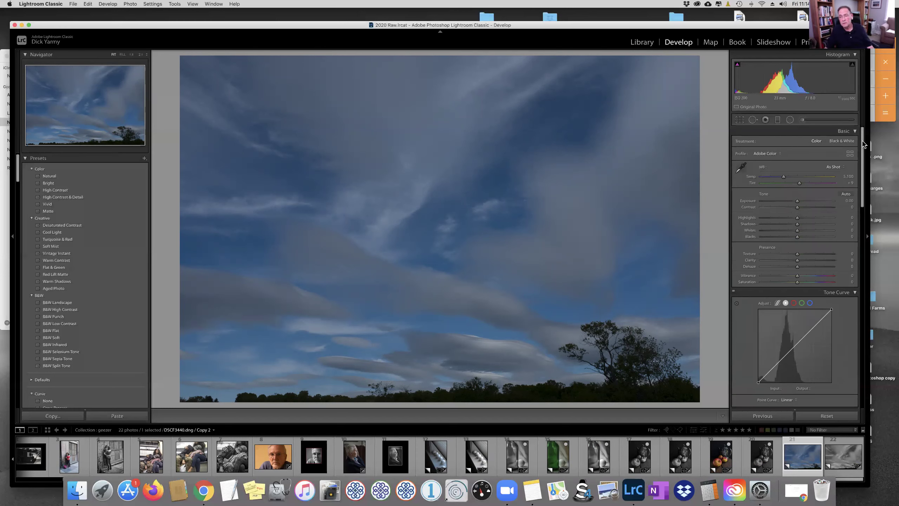
pyautogui.click(842, 142)
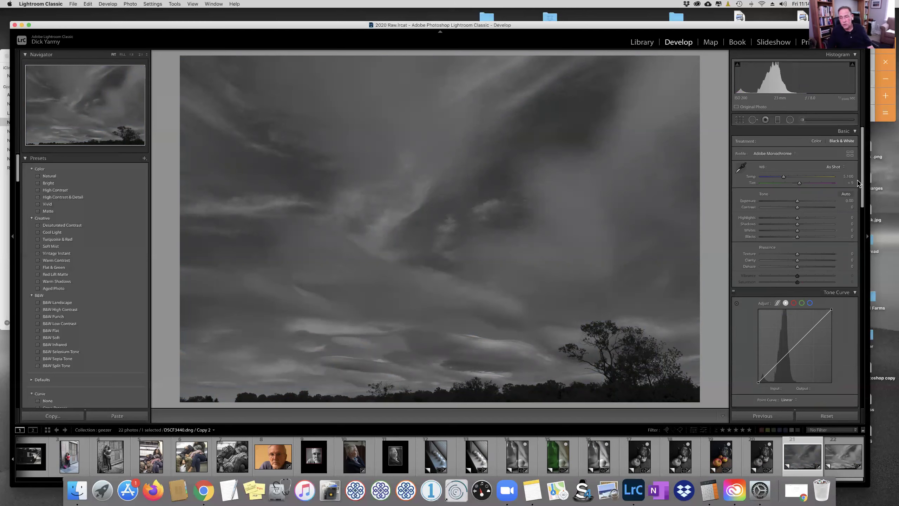
pyautogui.moveTo(863, 193); pyautogui.dragTo(863, 241)
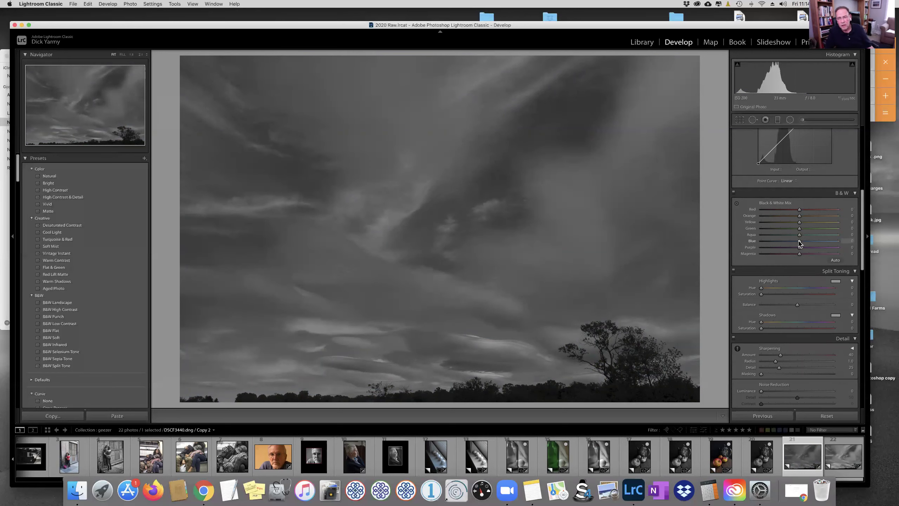
pyautogui.moveTo(799, 243)
pyautogui.mouseDown()
pyautogui.moveTo(782, 246)
pyautogui.moveTo(809, 246)
pyautogui.mouseUp()
pyautogui.moveTo(806, 246); pyautogui.dragTo(807, 245)
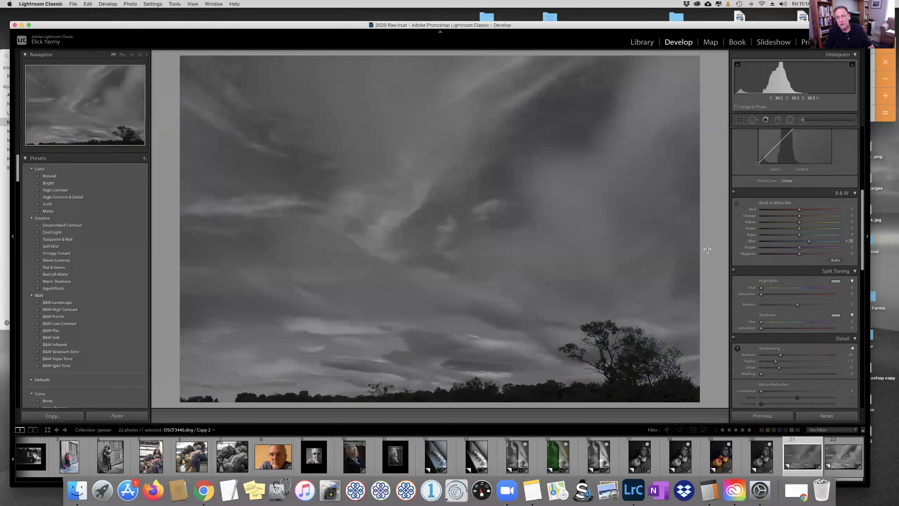
# Set the sky photo's Texture to +33, Clarity to +15, Dehaze to +21 and Exposure to +0.40
pyautogui.scroll(6, 859, 187)
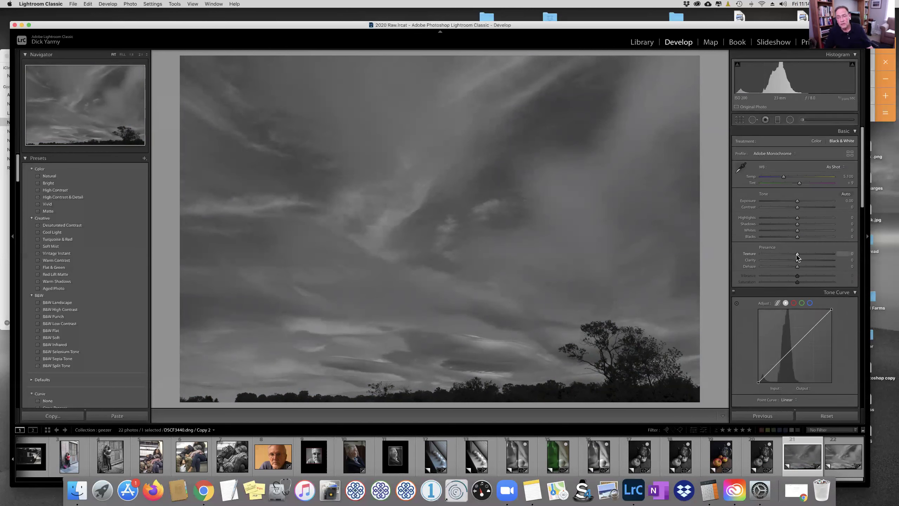
pyautogui.moveTo(796, 254); pyautogui.dragTo(809, 254)
pyautogui.moveTo(797, 261); pyautogui.dragTo(807, 269)
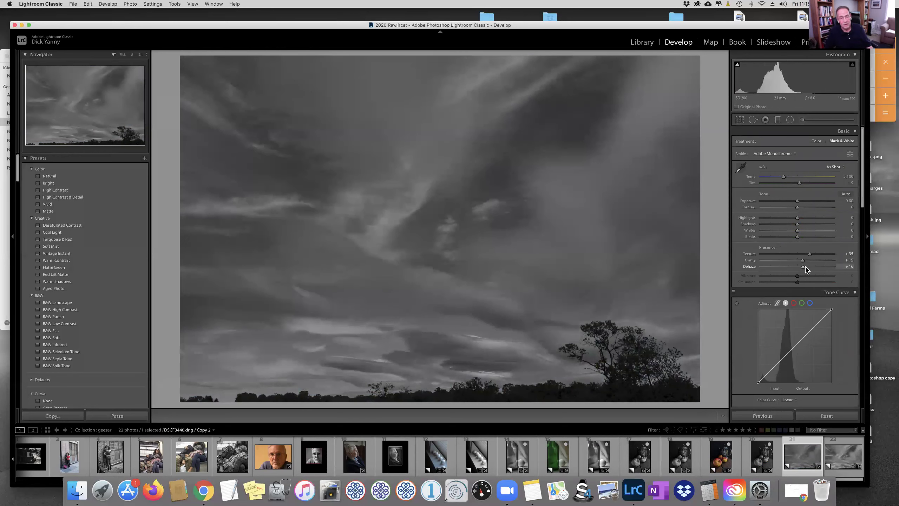
pyautogui.moveTo(796, 201); pyautogui.dragTo(800, 203)
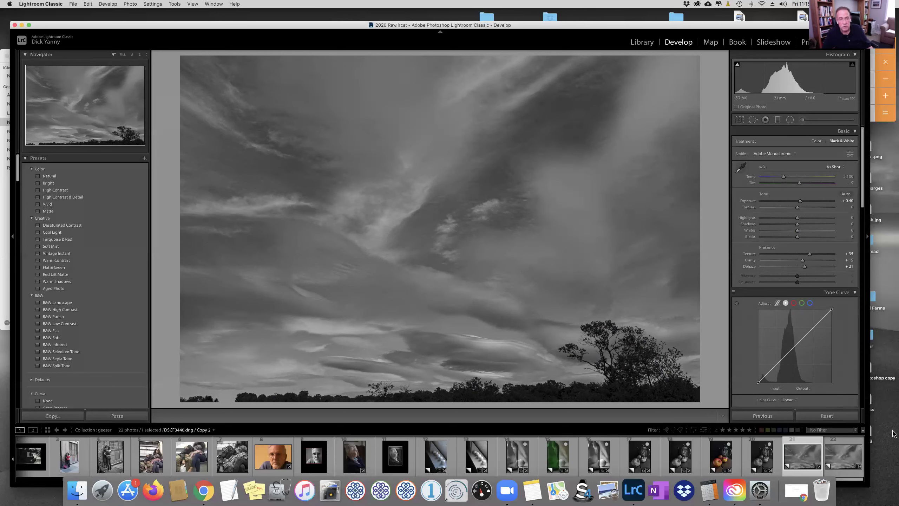
# Compare the sky photo's before and after views several times, ending on the black-and-white version
pyautogui.press('\\')
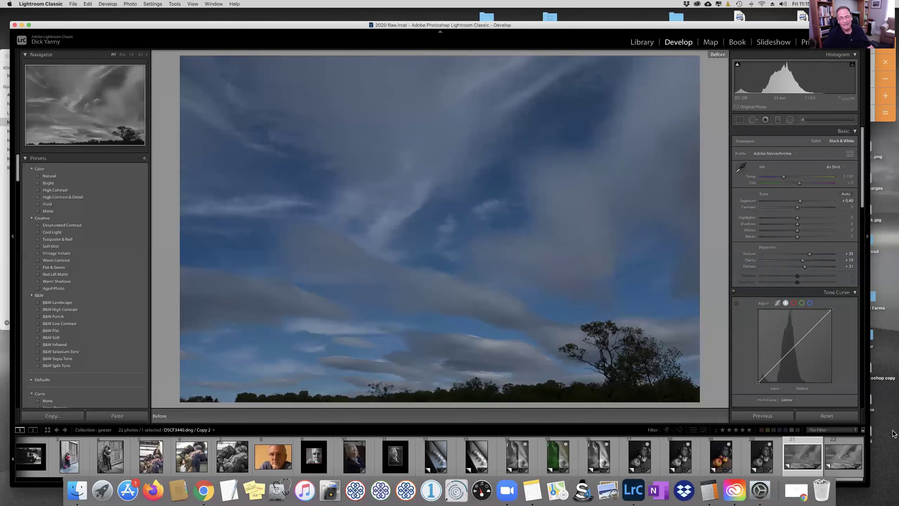
pyautogui.press('\\')
pyautogui.press('\\')
pyautogui.press('\\')
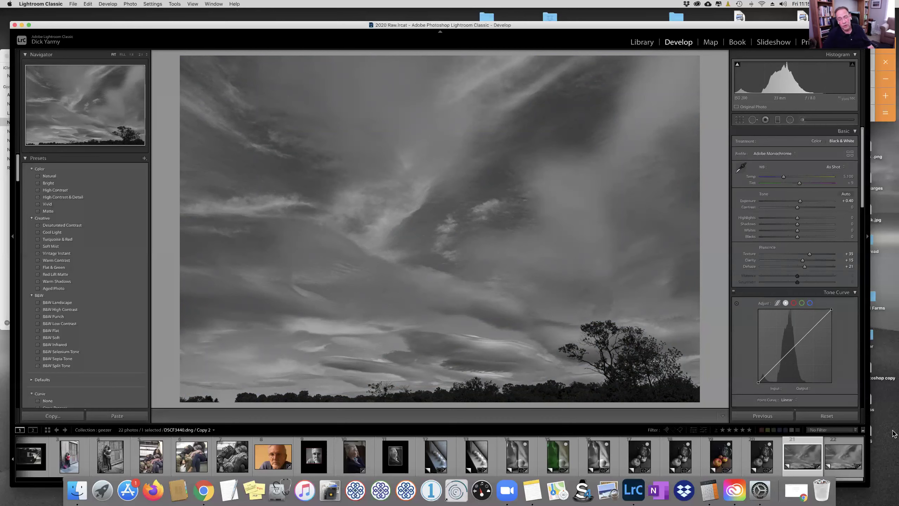
pyautogui.press('\\')
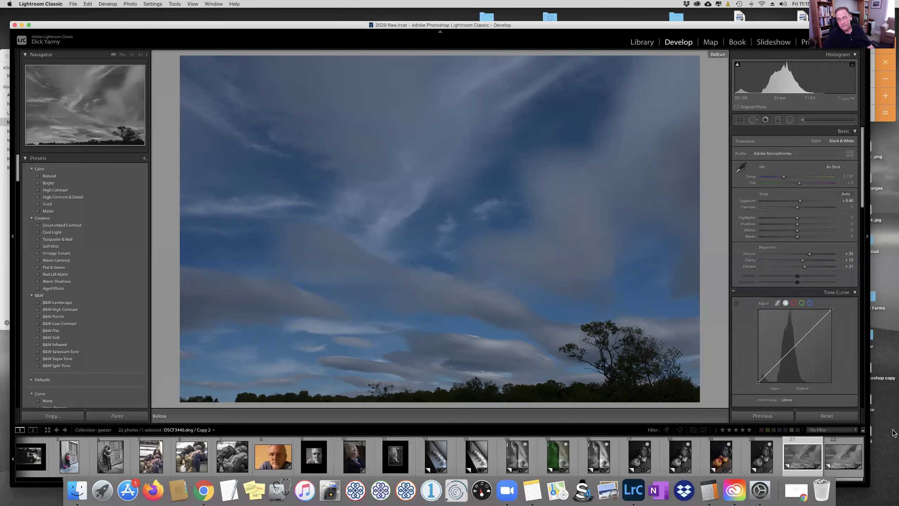
pyautogui.press('\\')
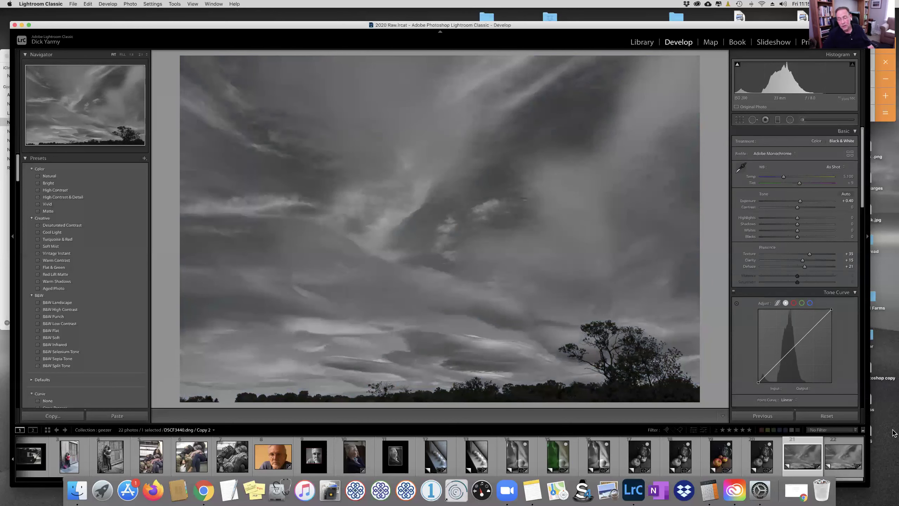